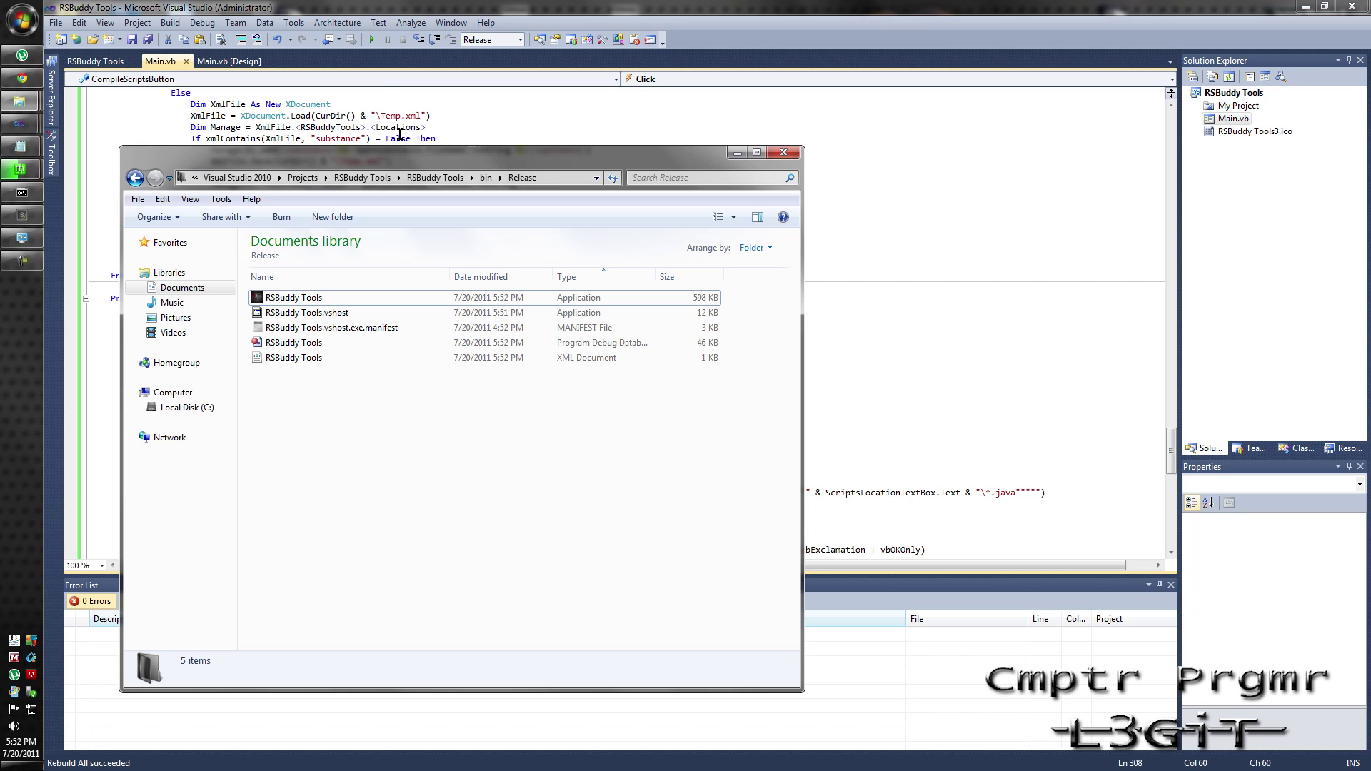
Launch the RSBuddy Tools application from the Release folder and place its window clear of the file list.
drag(417, 161, 860, 145)
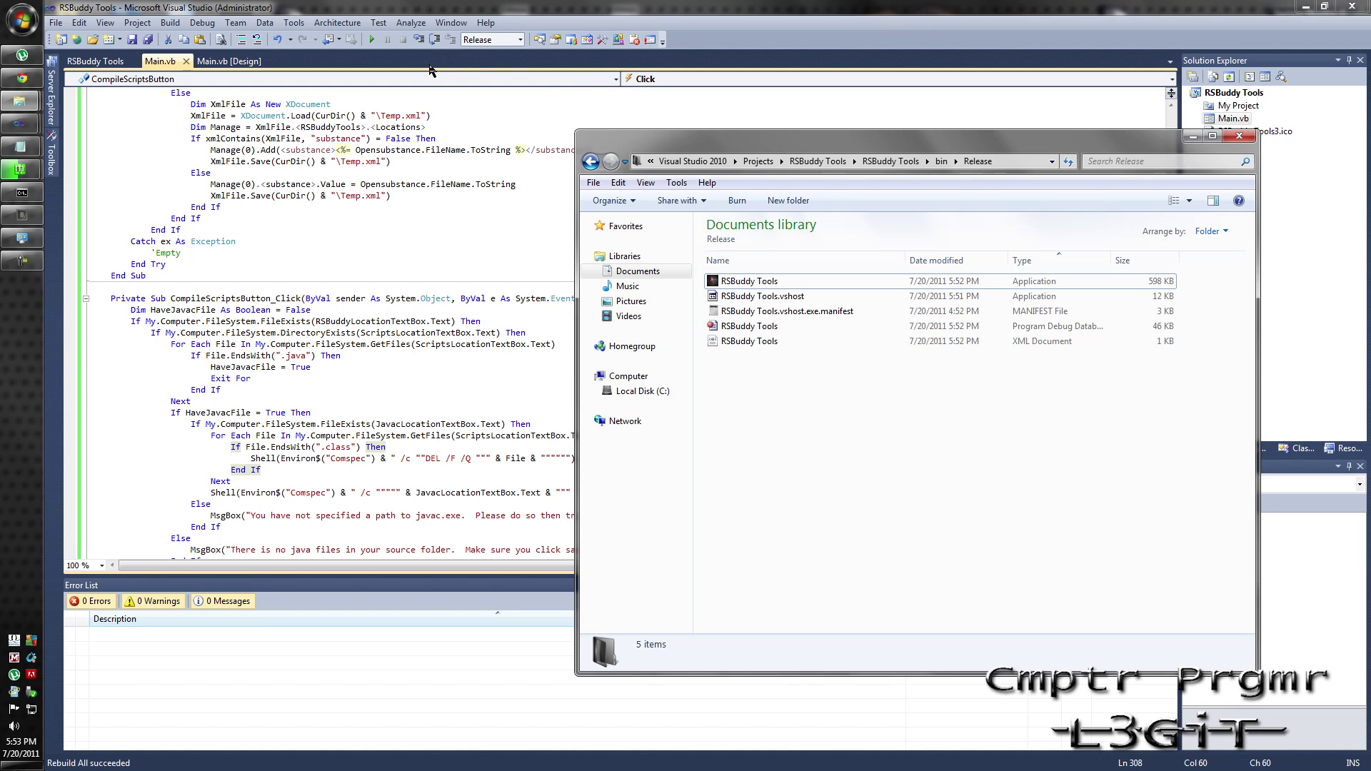
double_click(767, 283)
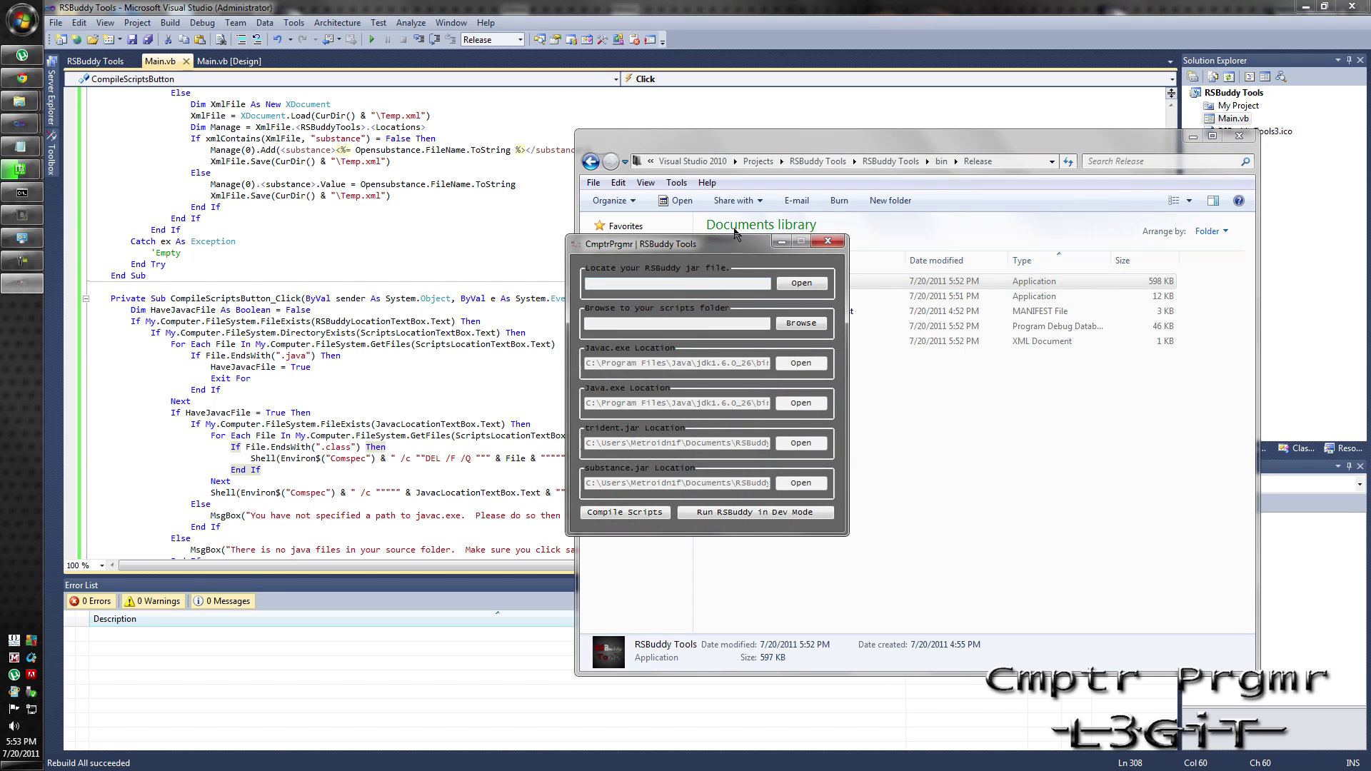
drag(736, 252, 431, 233)
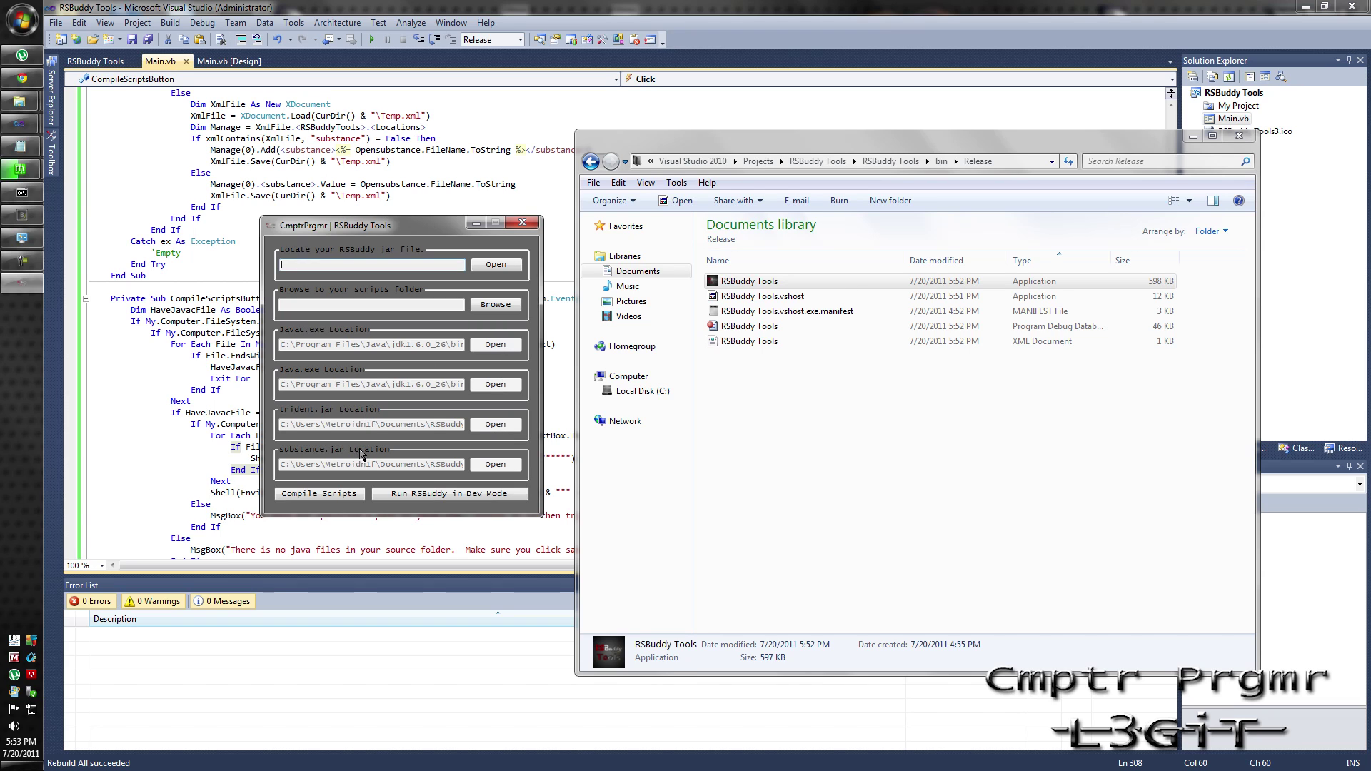
Try to compile the scripts and to run RSBuddy in Dev Mode with the jar and scripts locations left empty.
click(346, 498)
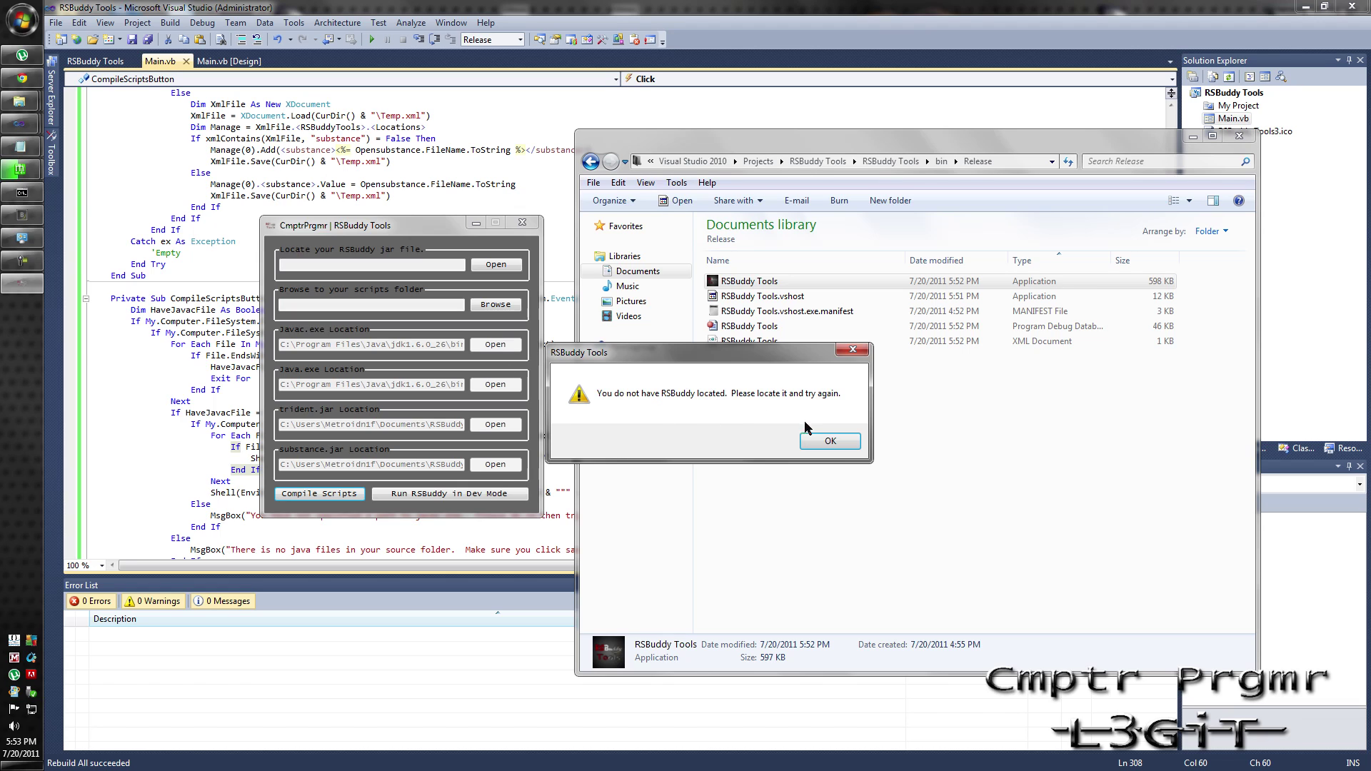
click(821, 440)
click(519, 492)
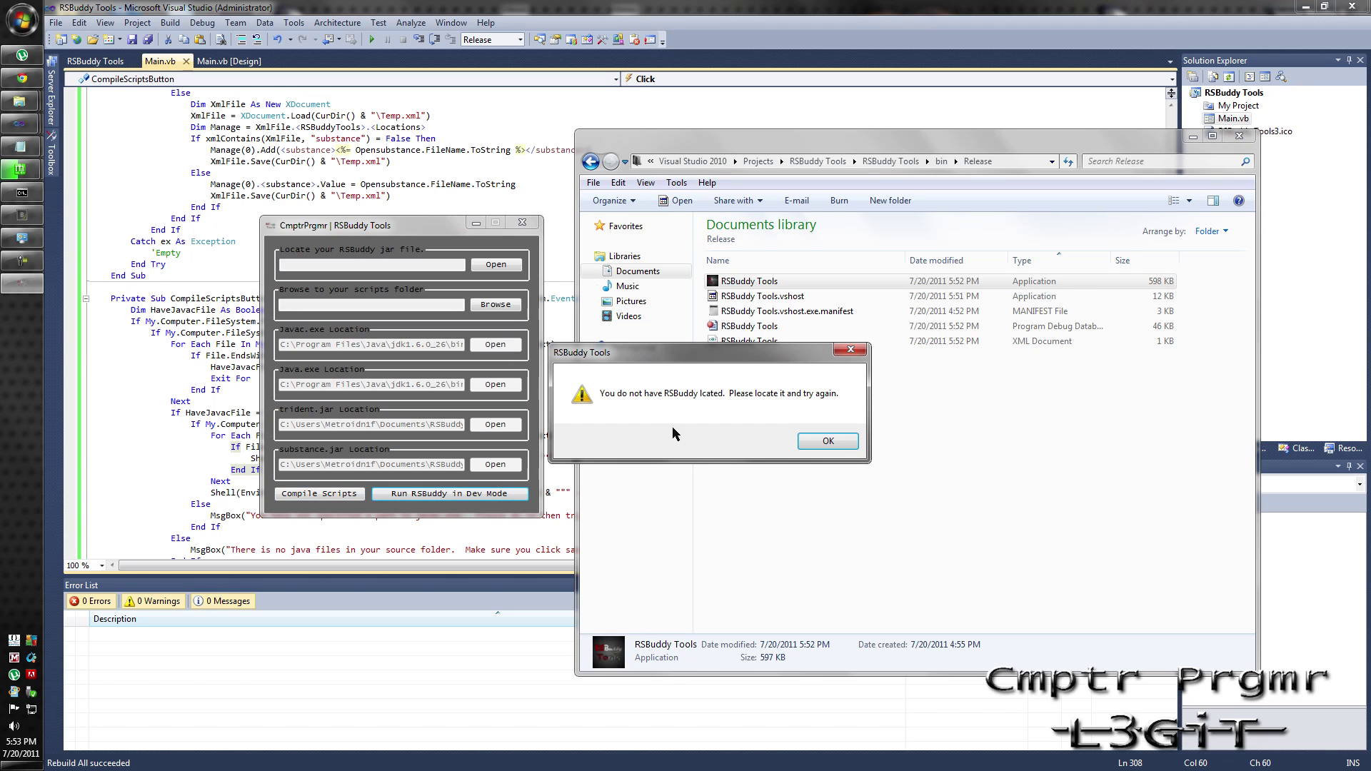
click(828, 441)
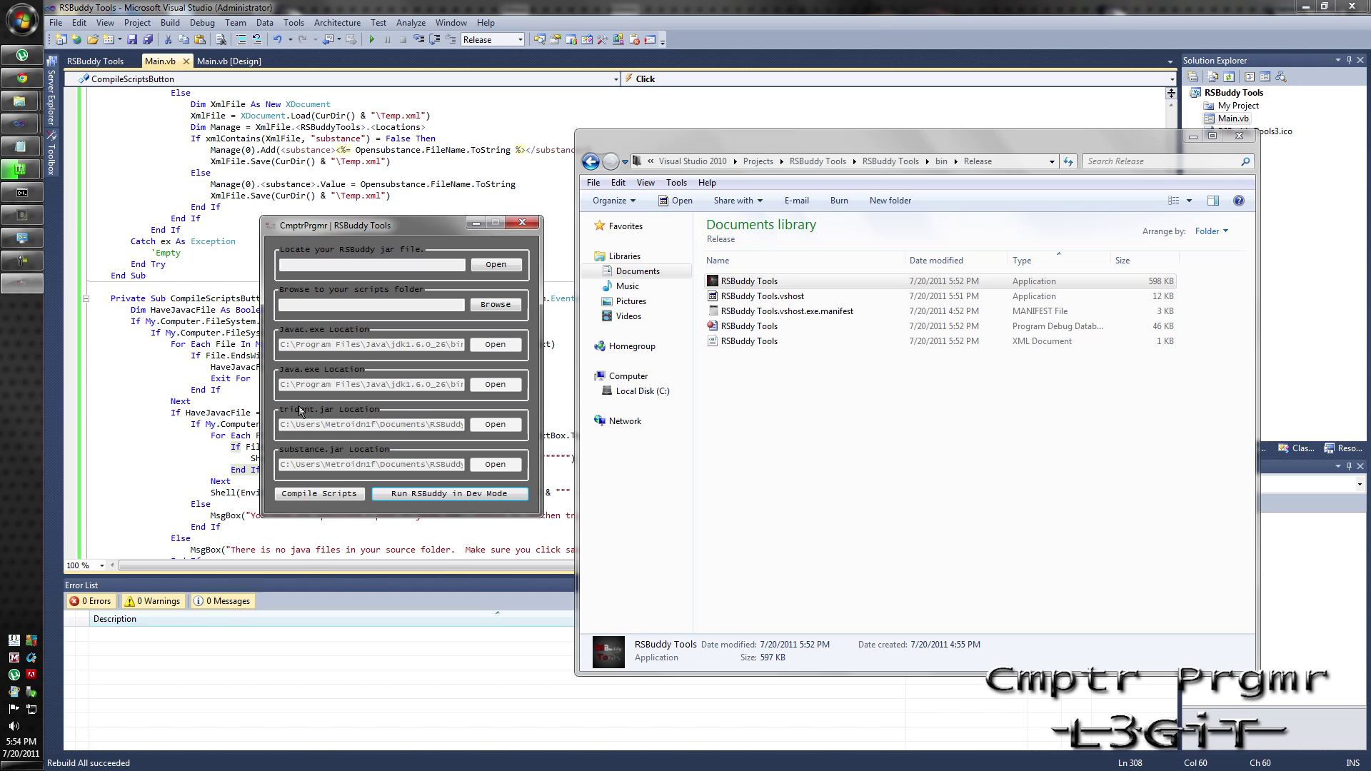
Set the RSBuddy jar file location to the RSBuddy executable jar in the RSBuddy folder.
click(390, 265)
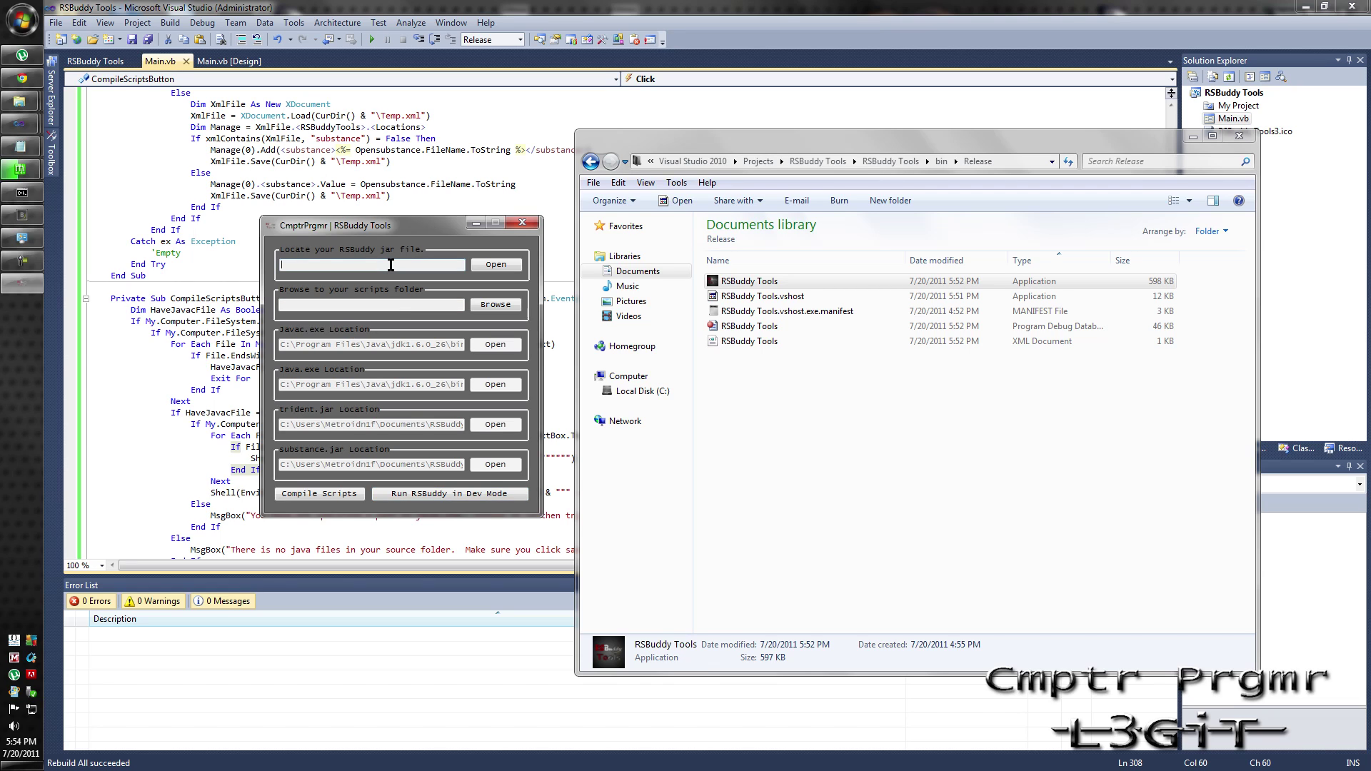
click(492, 266)
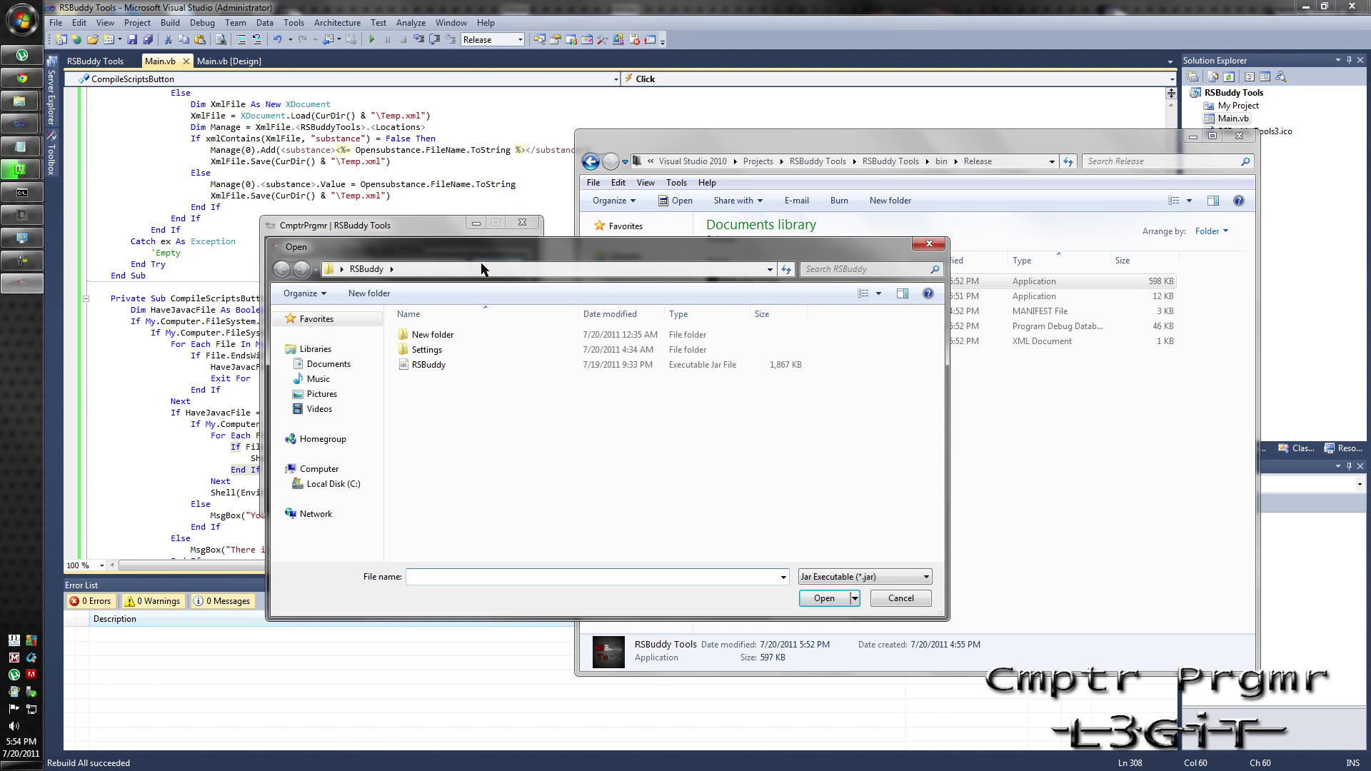
double_click(429, 364)
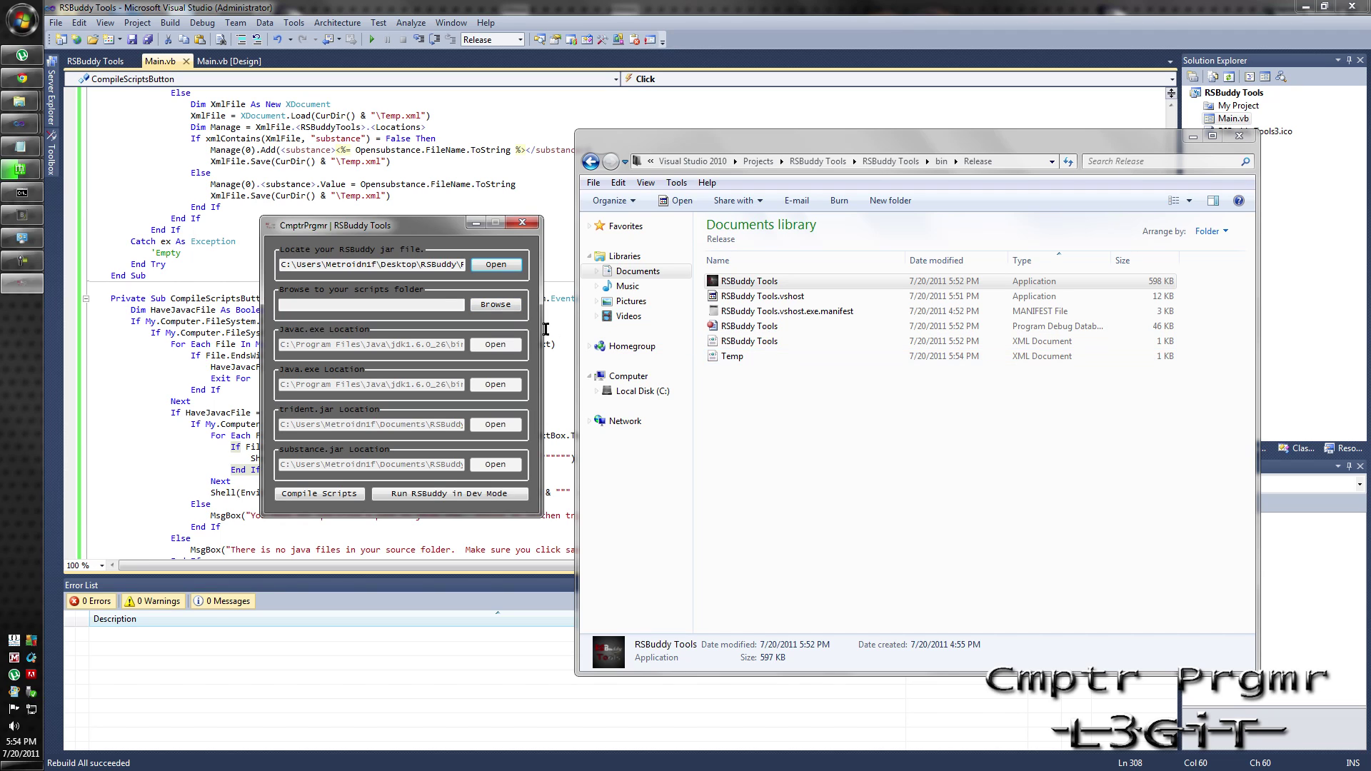
Set the scripts folder to the src folder of the RSBuddy project under My Documents\NetBeansProjects.
click(493, 306)
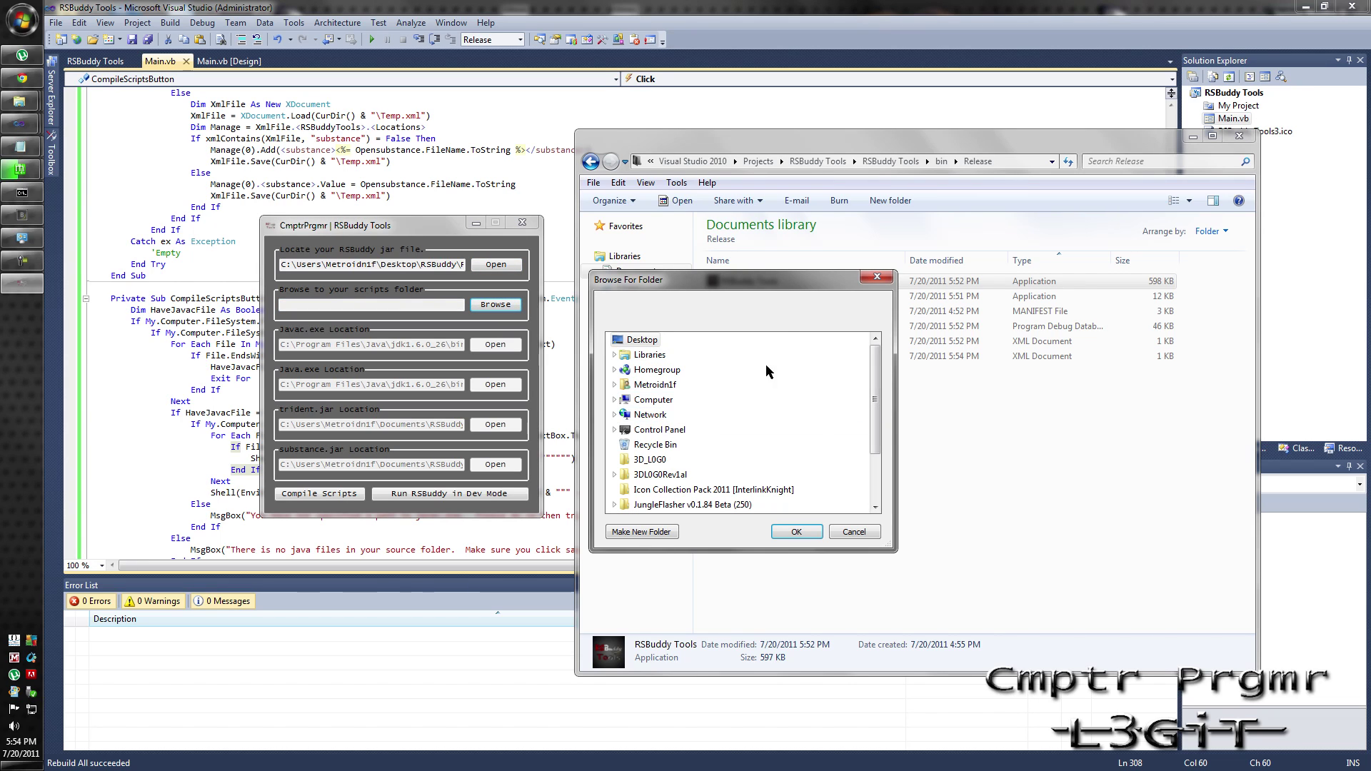
drag(877, 398, 877, 416)
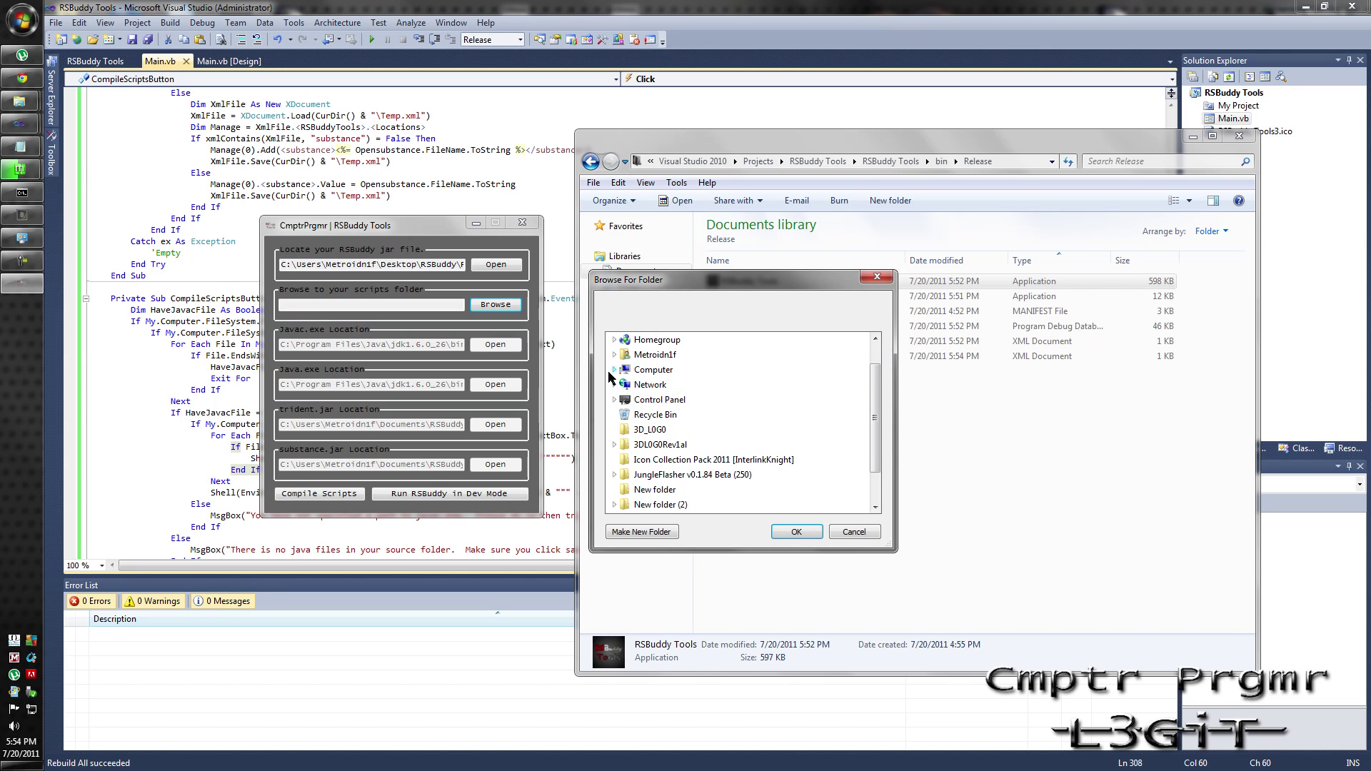
click(614, 355)
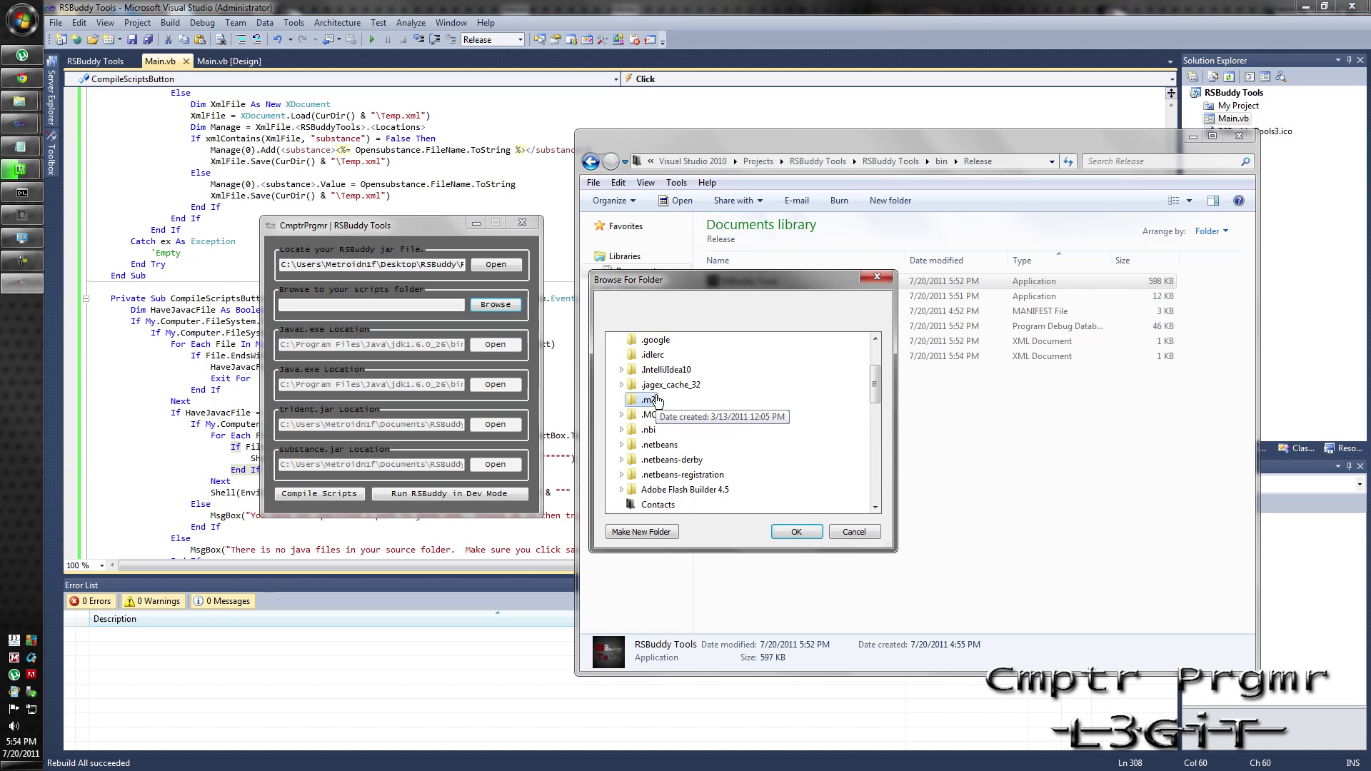
scroll(657, 401, down, 5)
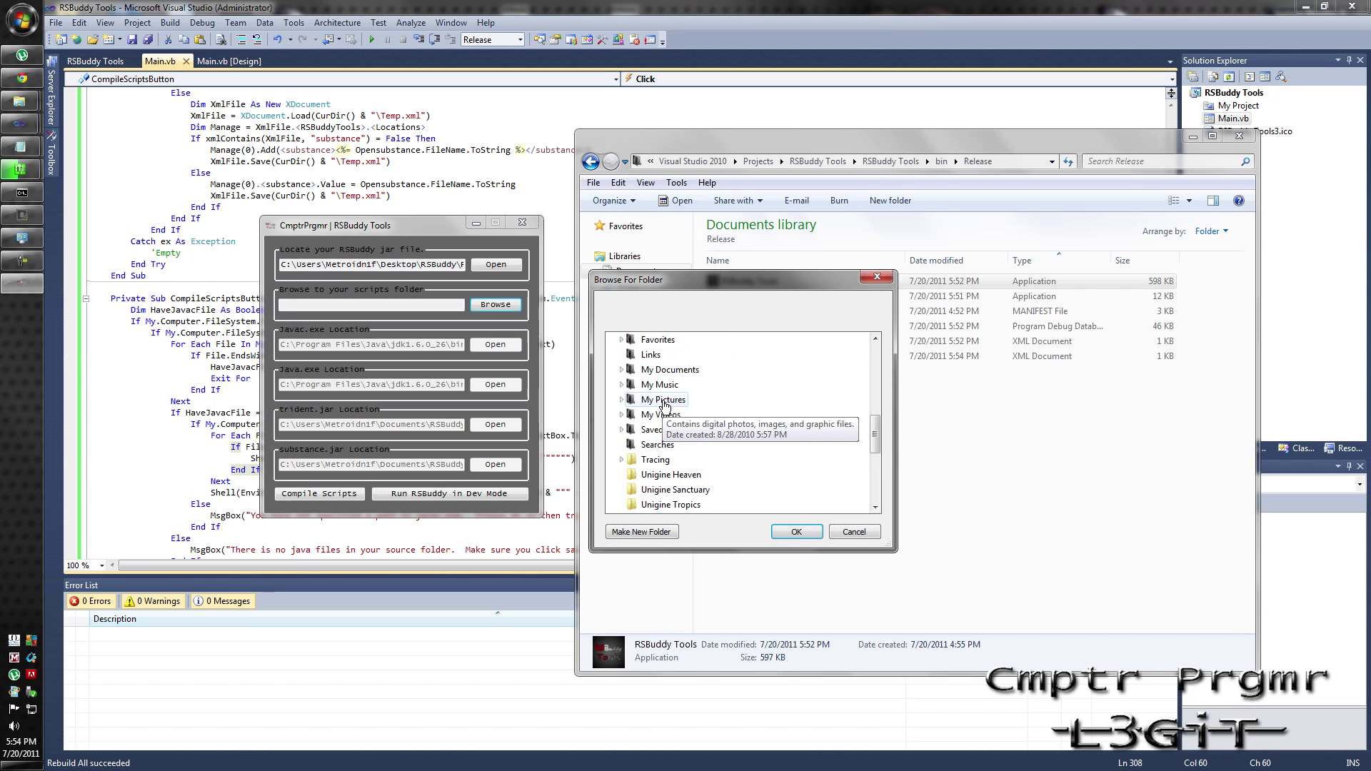
click(621, 370)
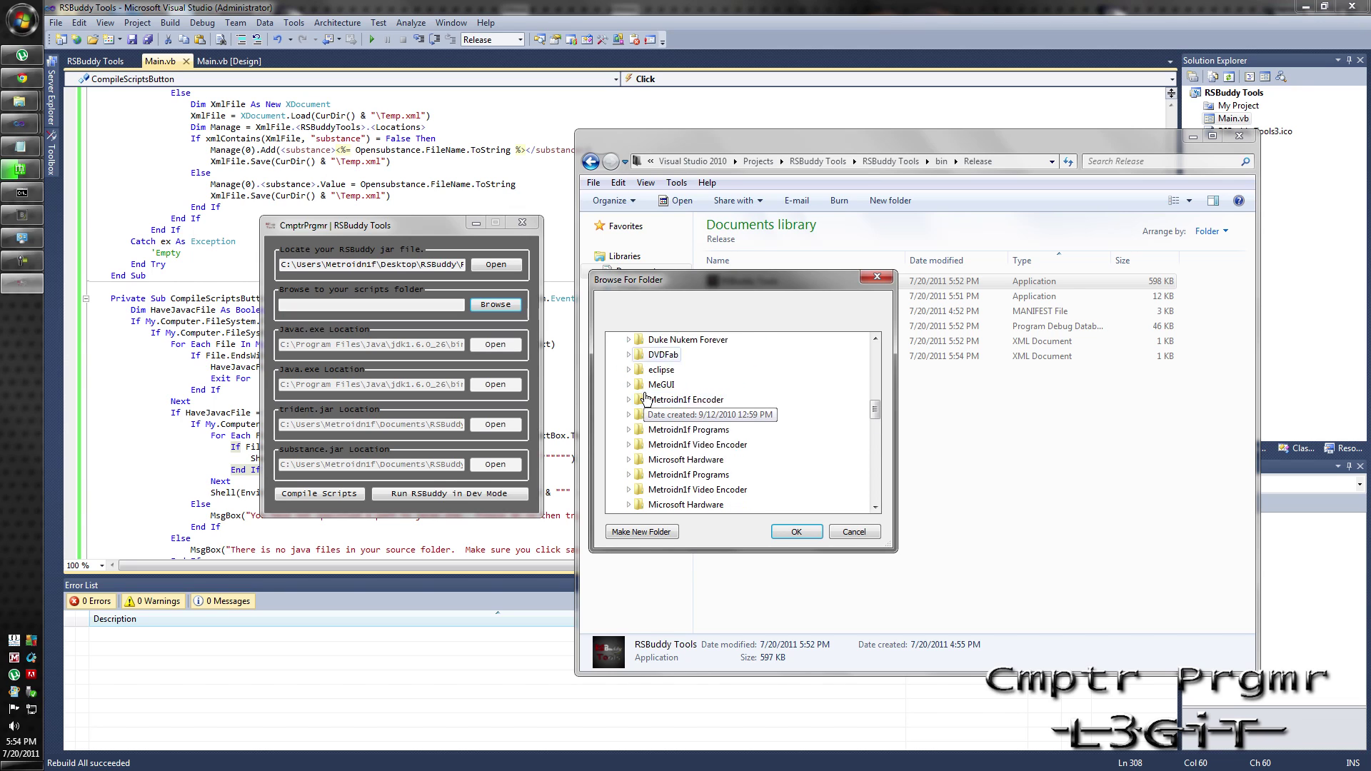
scroll(629, 428, down, 2)
click(629, 489)
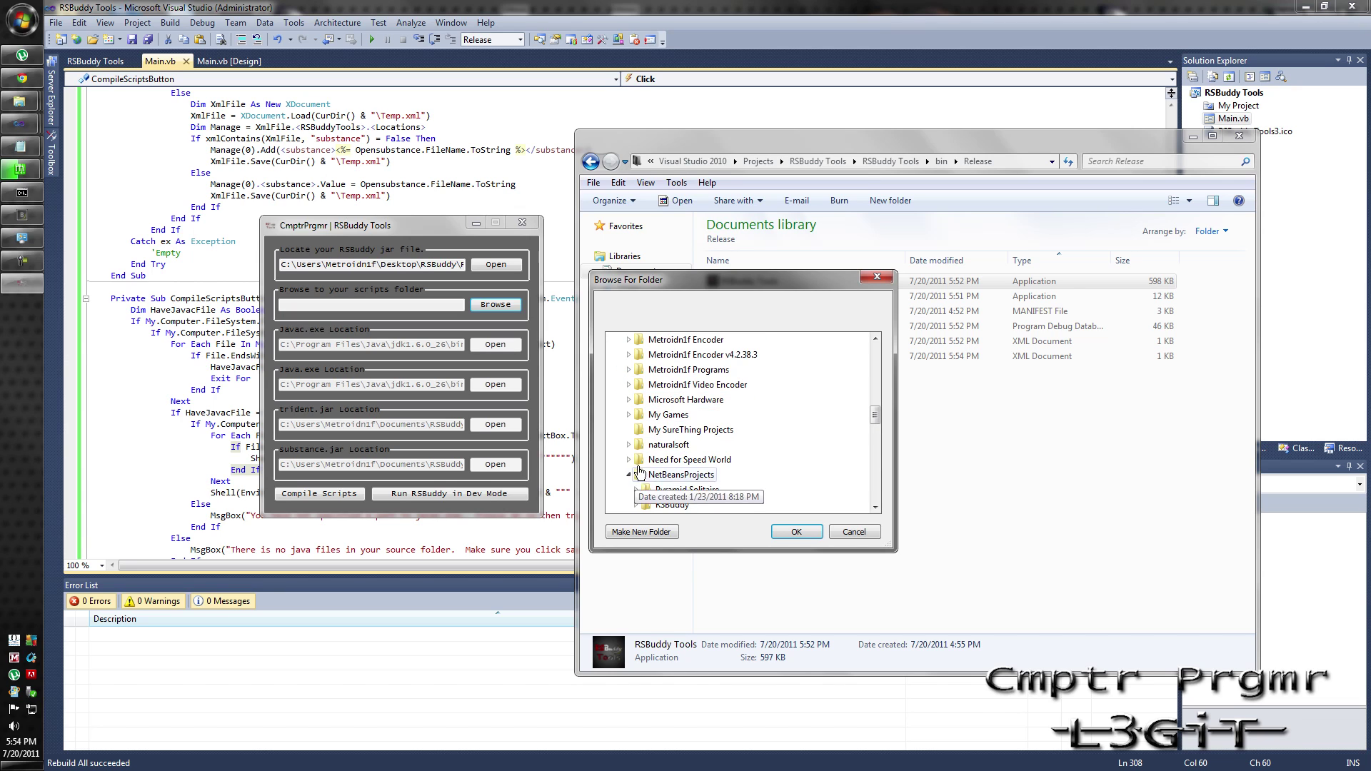
scroll(630, 493, down, 1)
click(635, 460)
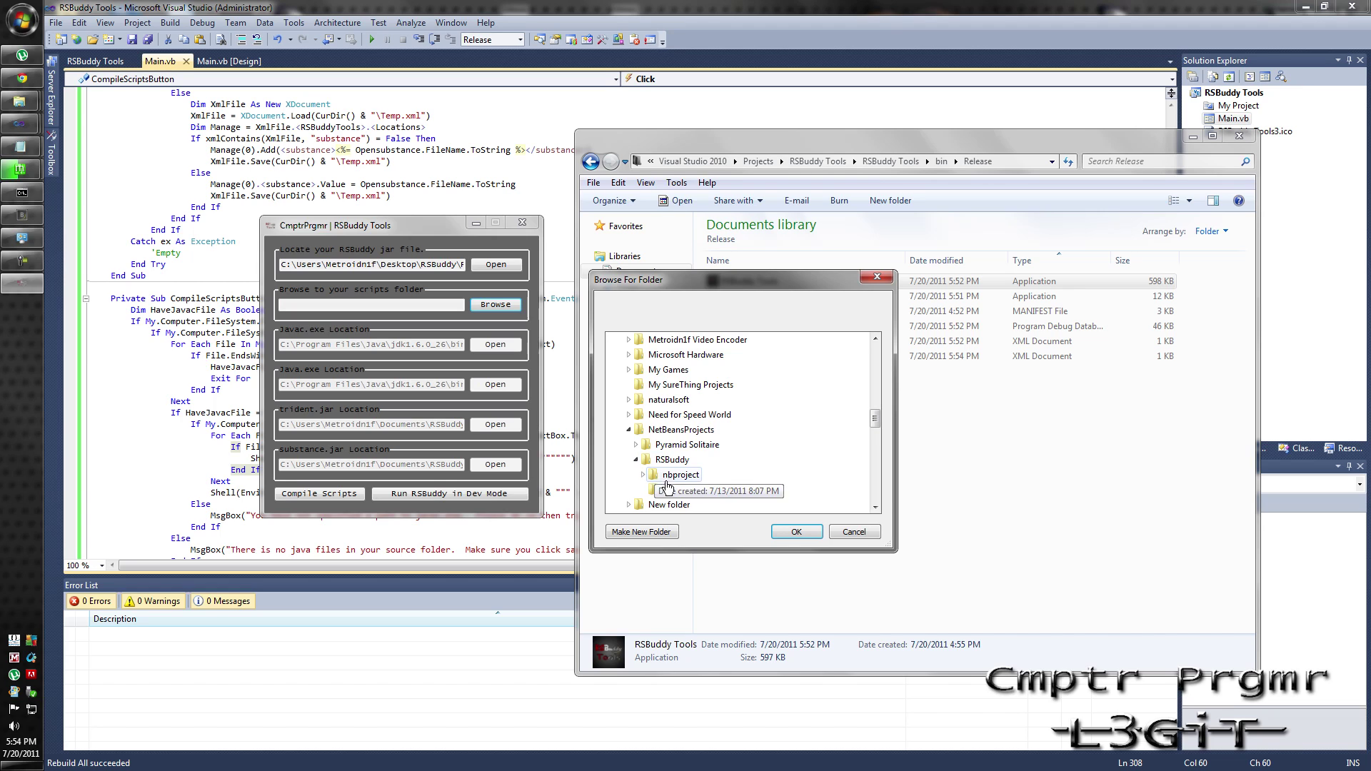
click(668, 490)
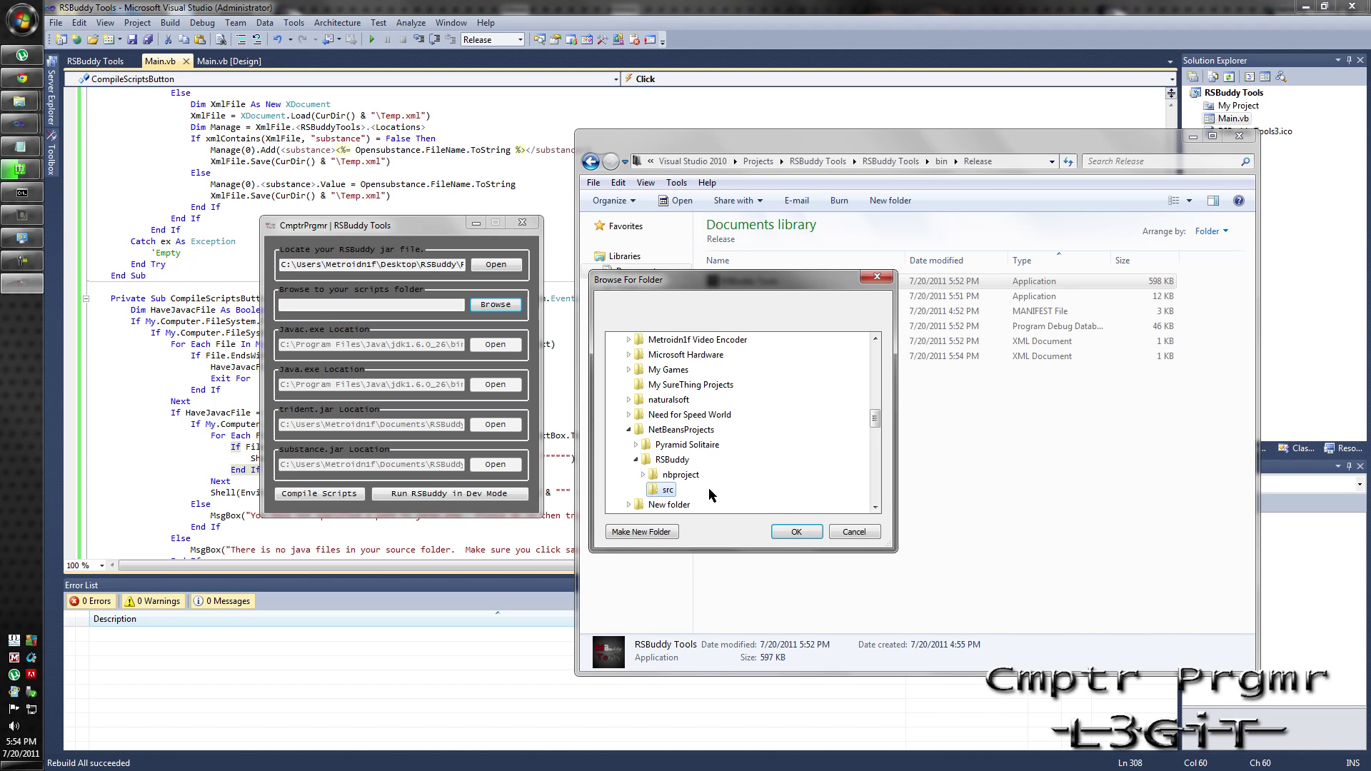
click(794, 533)
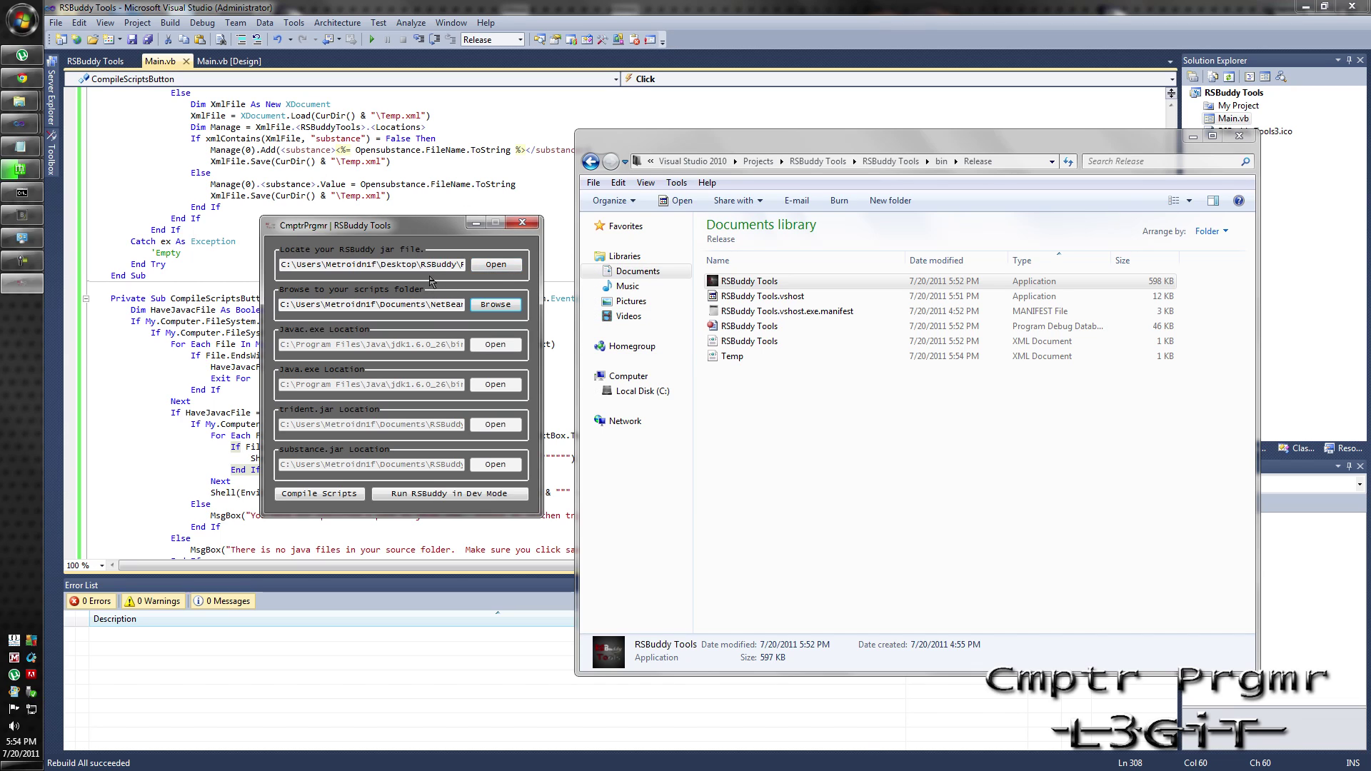
Close RSBuddy Tools and open the Temp XML file for editing to examine the saved Jar and Scripts paths.
click(524, 224)
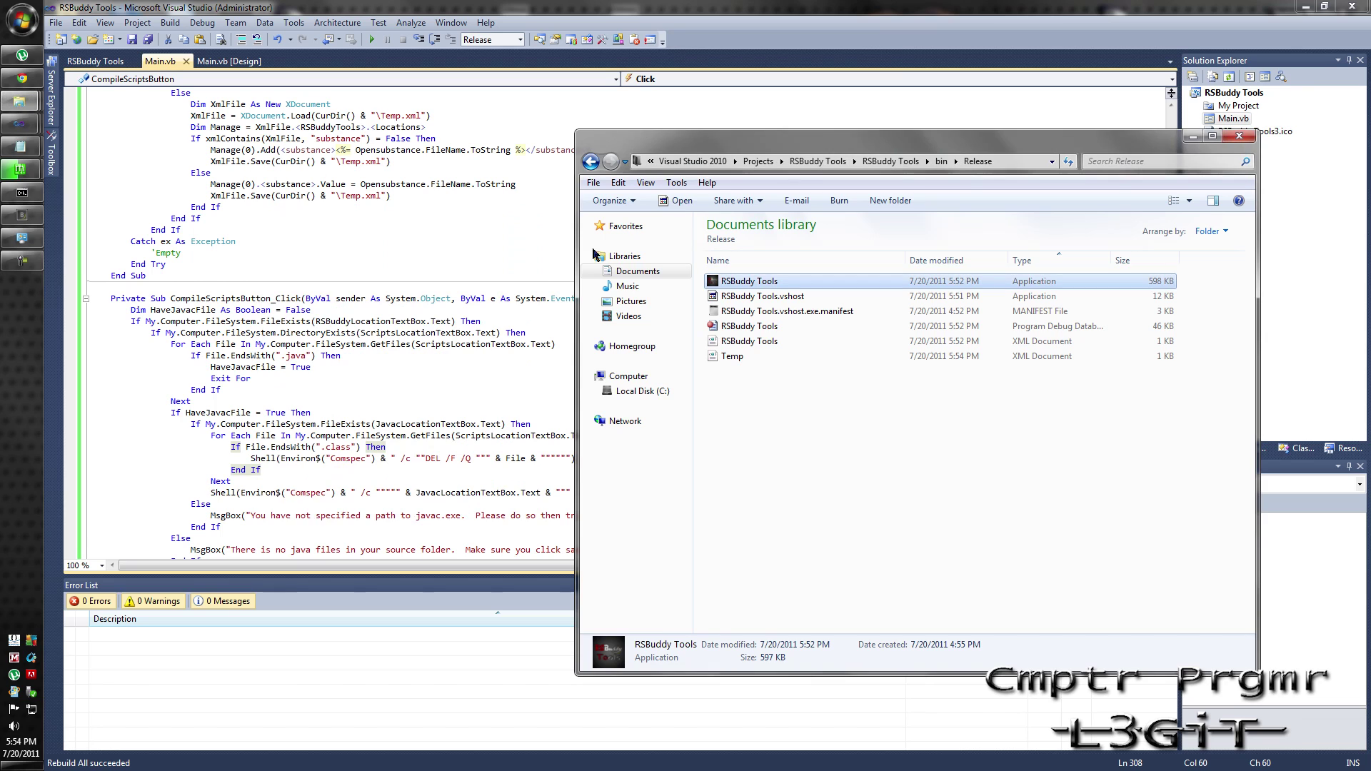
right_click(751, 355)
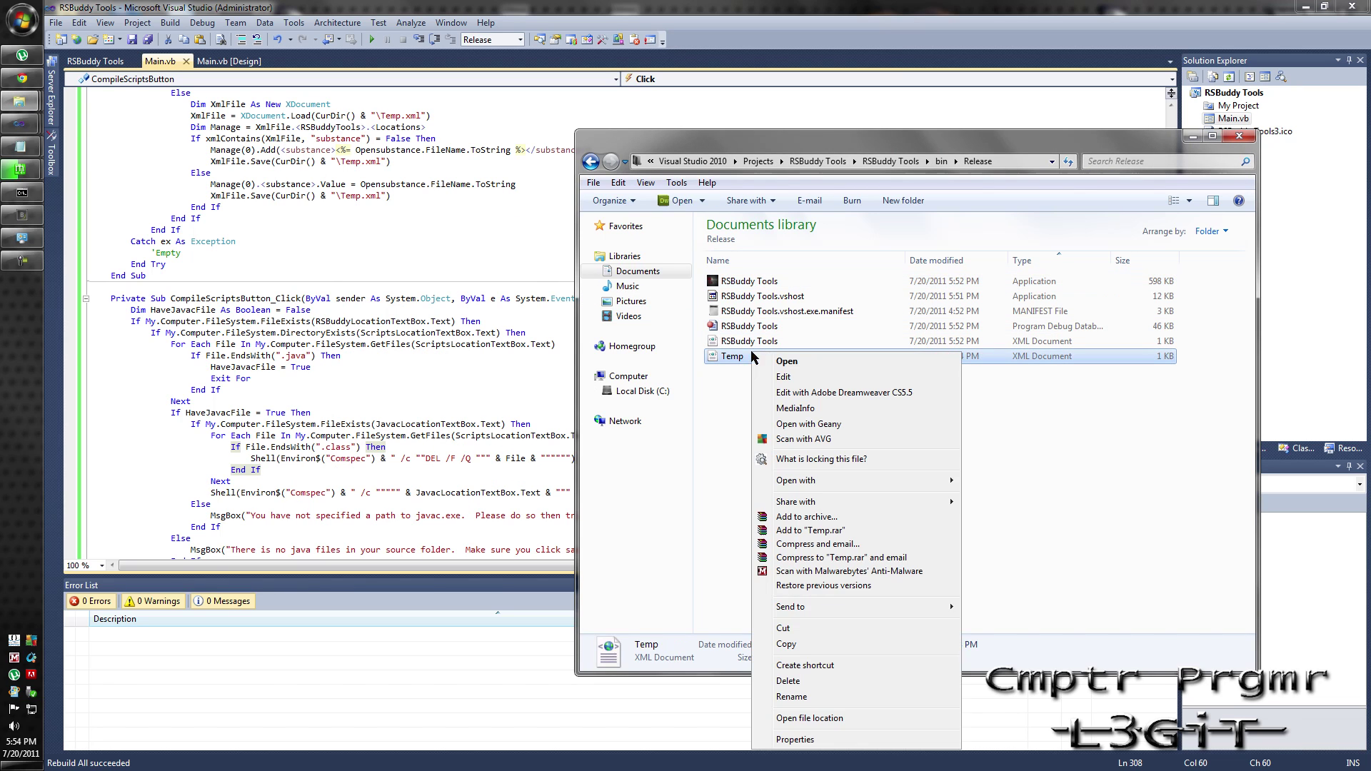
click(785, 377)
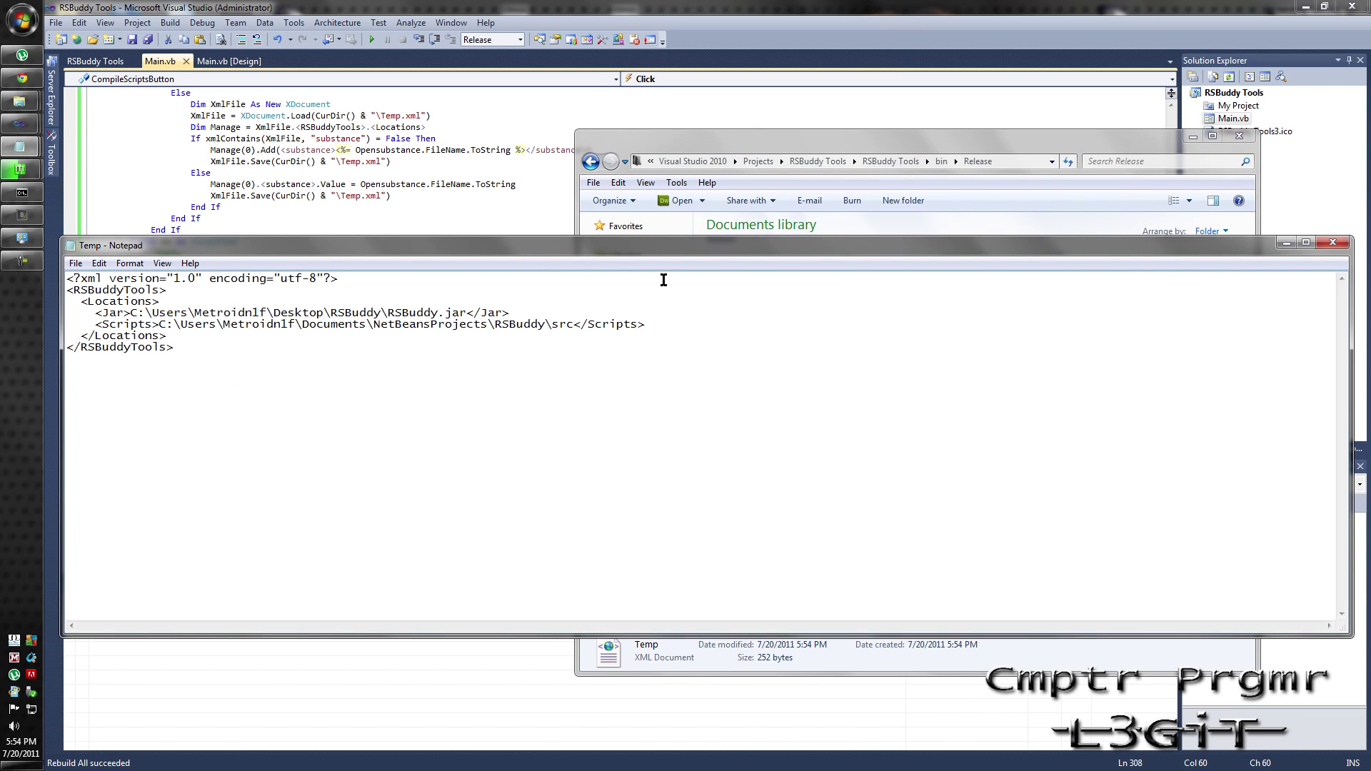
drag(663, 246, 720, 345)
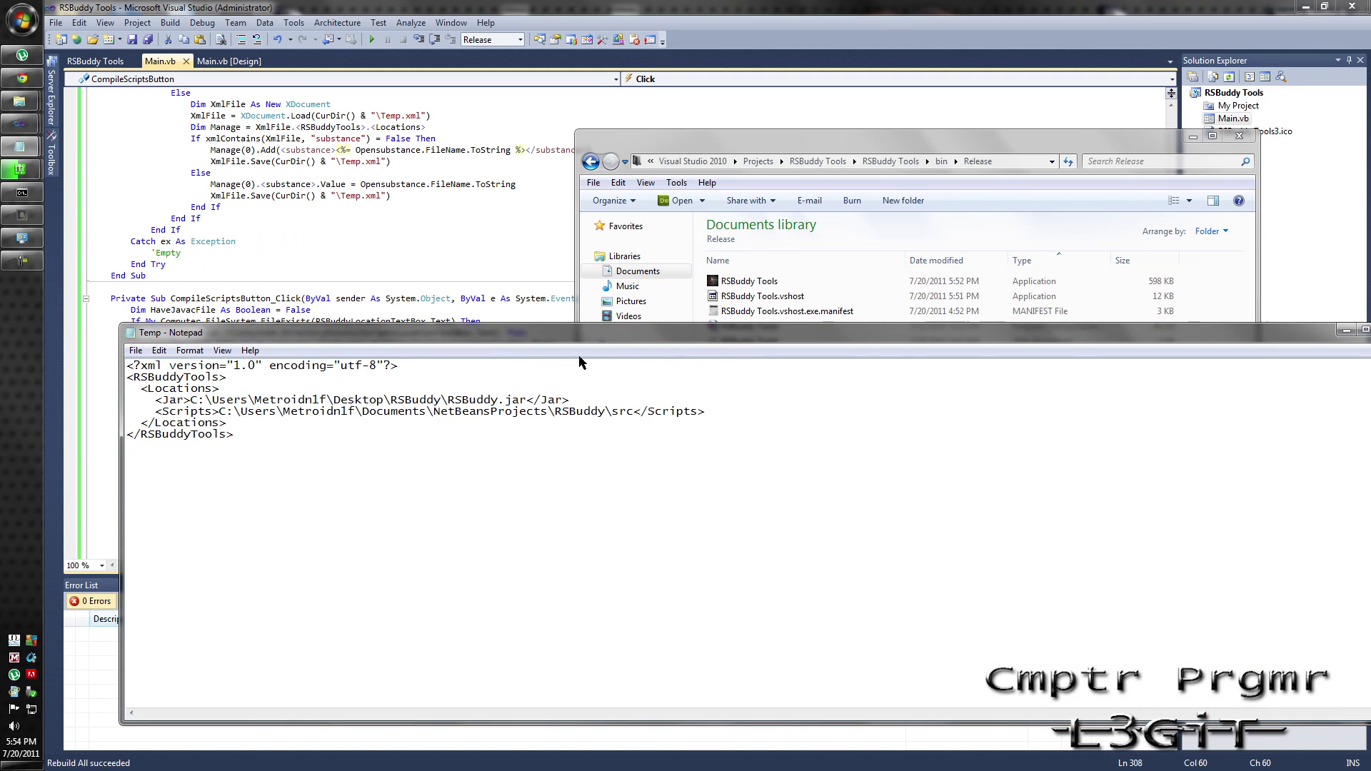
click(212, 400)
drag(192, 398, 522, 401)
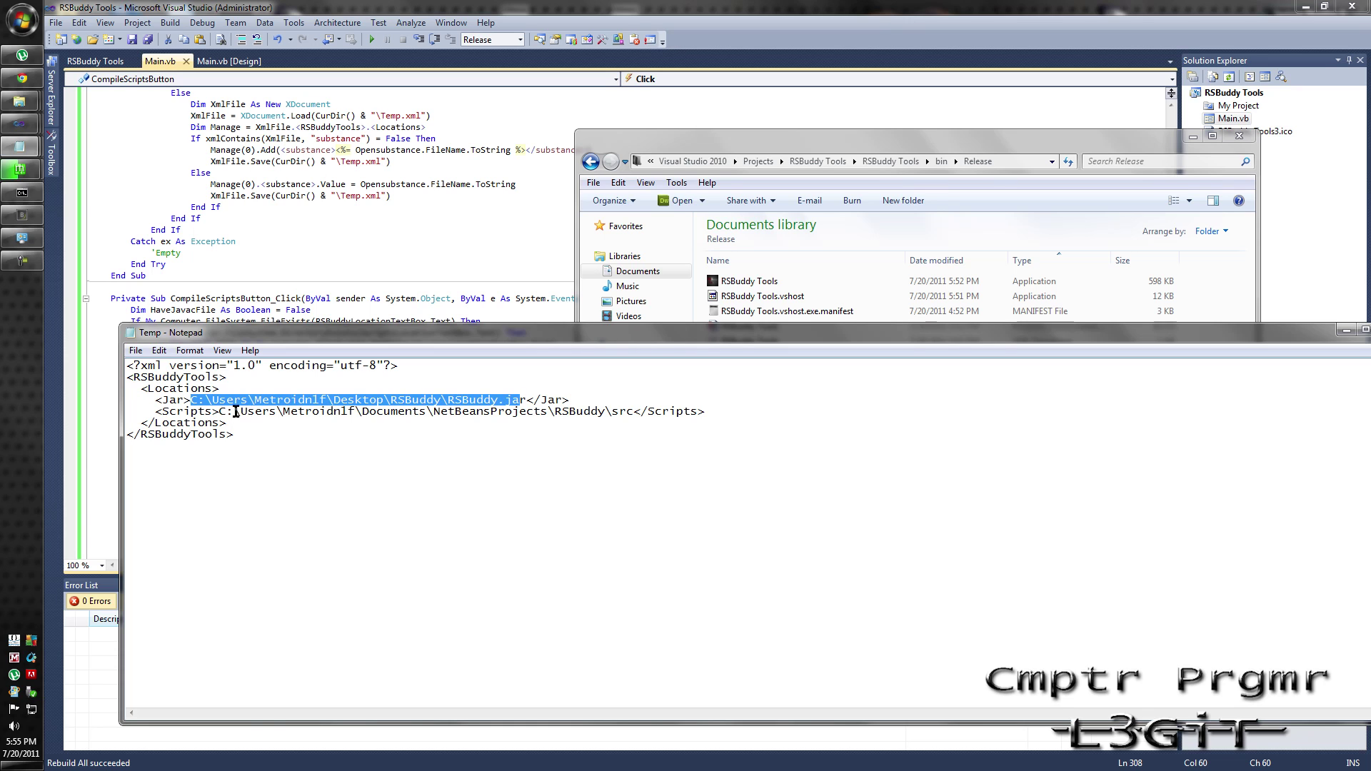
drag(220, 412, 413, 412)
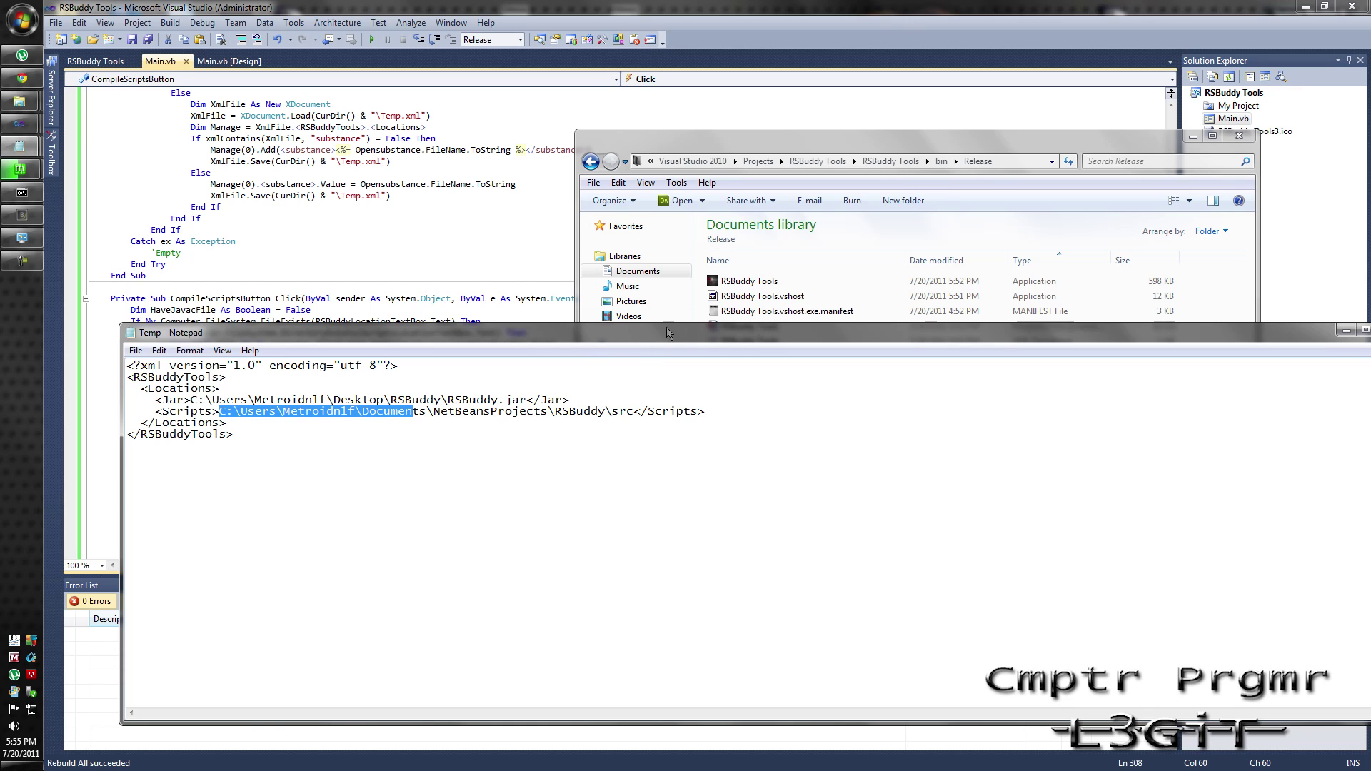
Relaunch RSBuddy Tools from the Release folder and check its jar and scripts location fields against the XML file.
drag(747, 148, 811, 117)
double_click(833, 252)
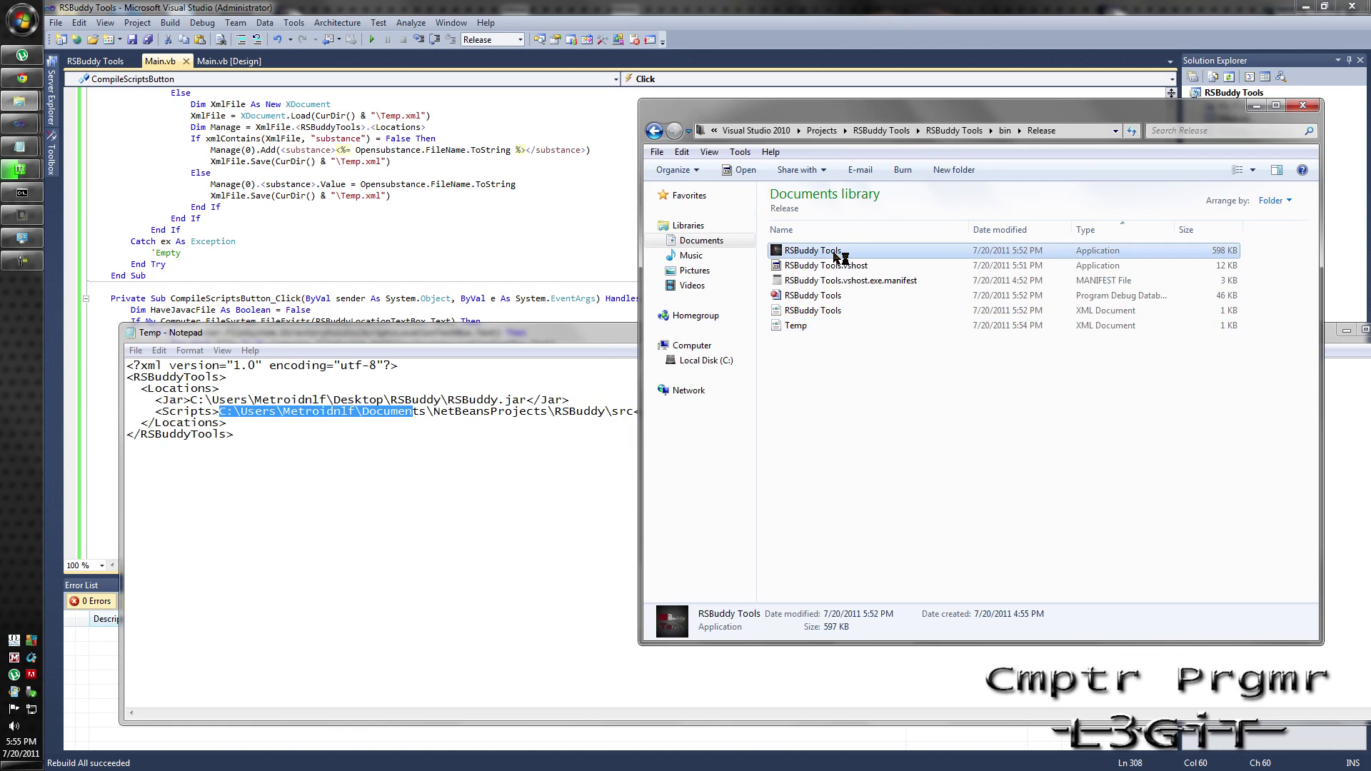
drag(740, 255, 452, 65)
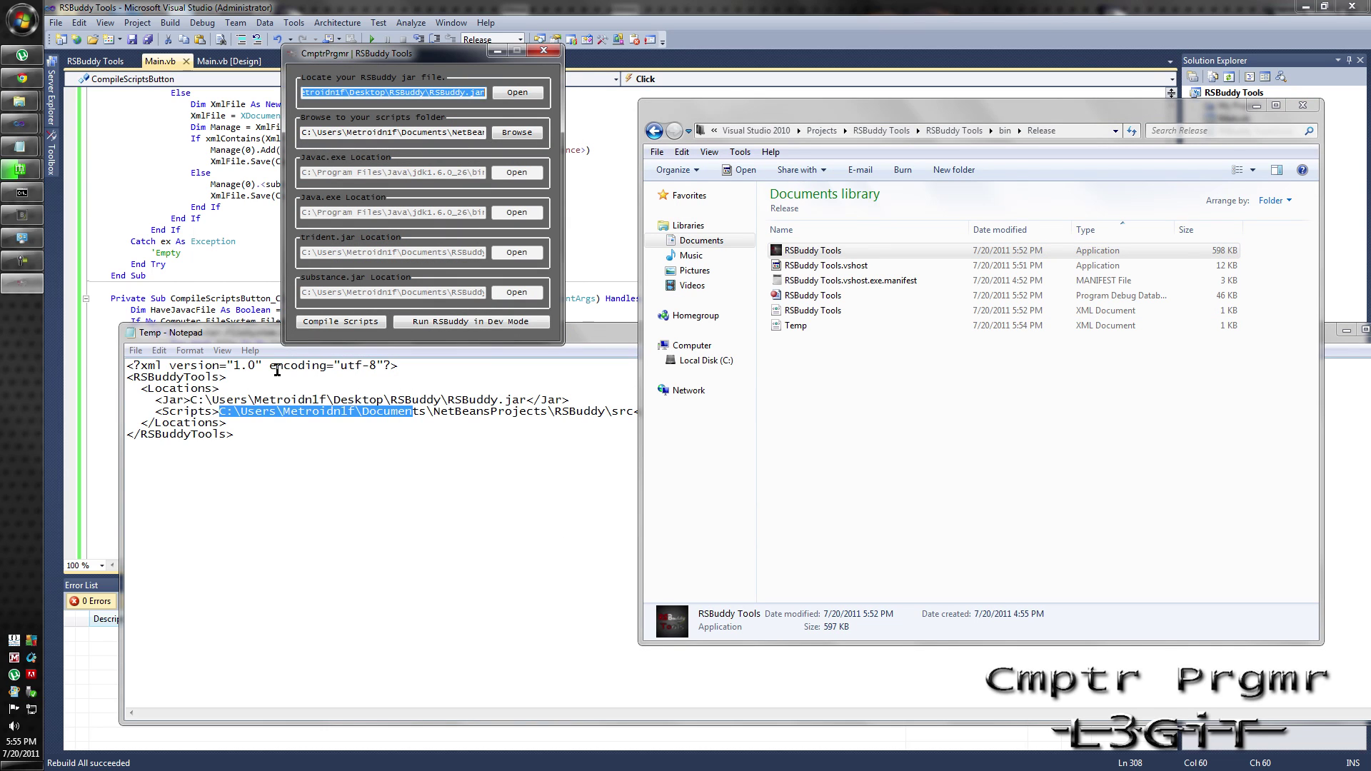
click(365, 132)
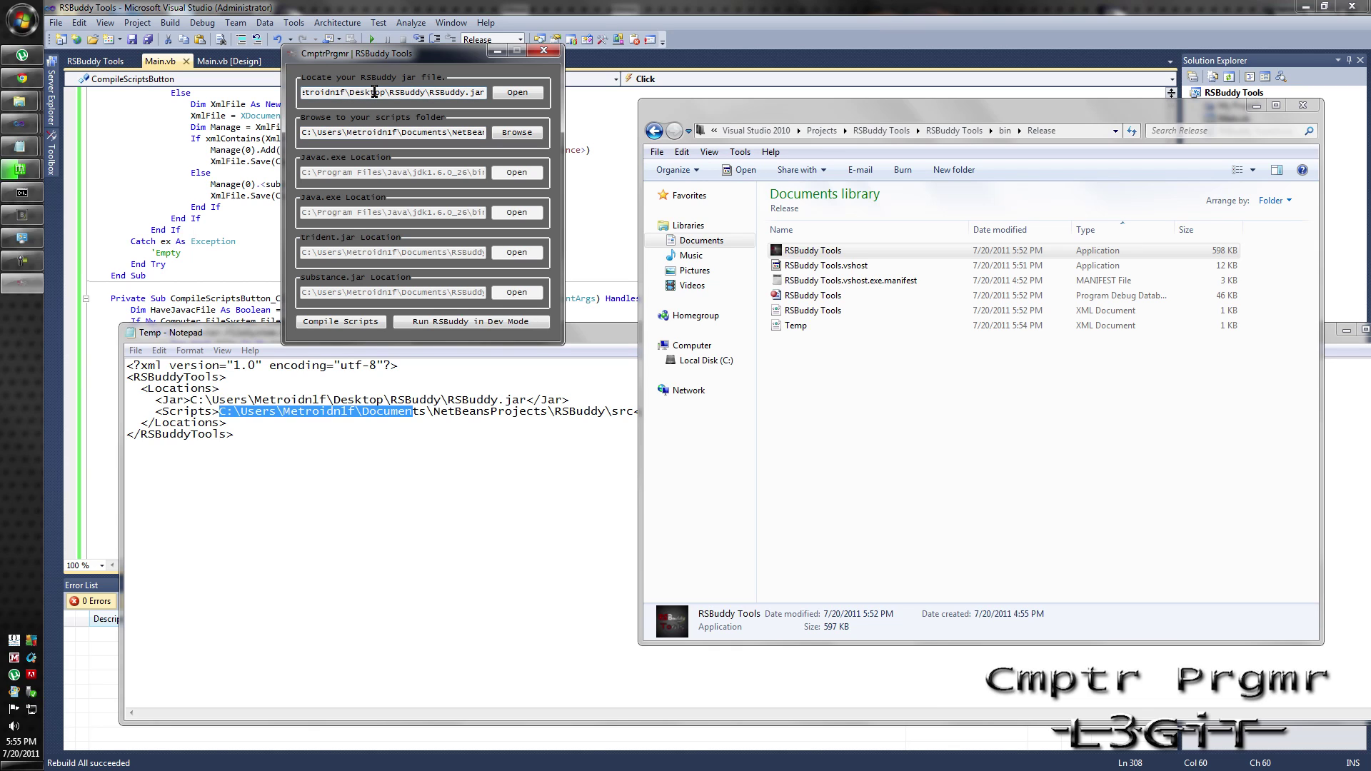
Bring up the src folder window beside RSBuddy Tools and compile the scripts.
mouse_move(22, 104)
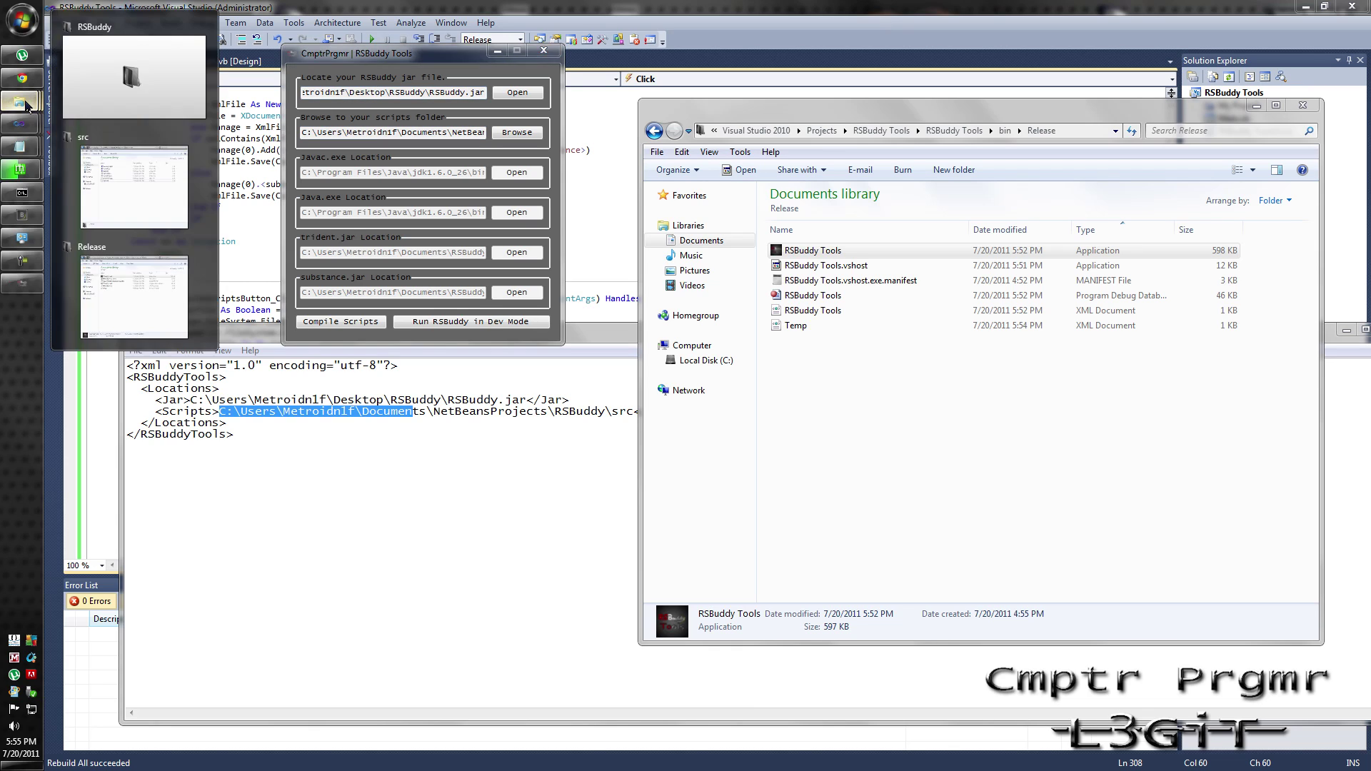
click(103, 174)
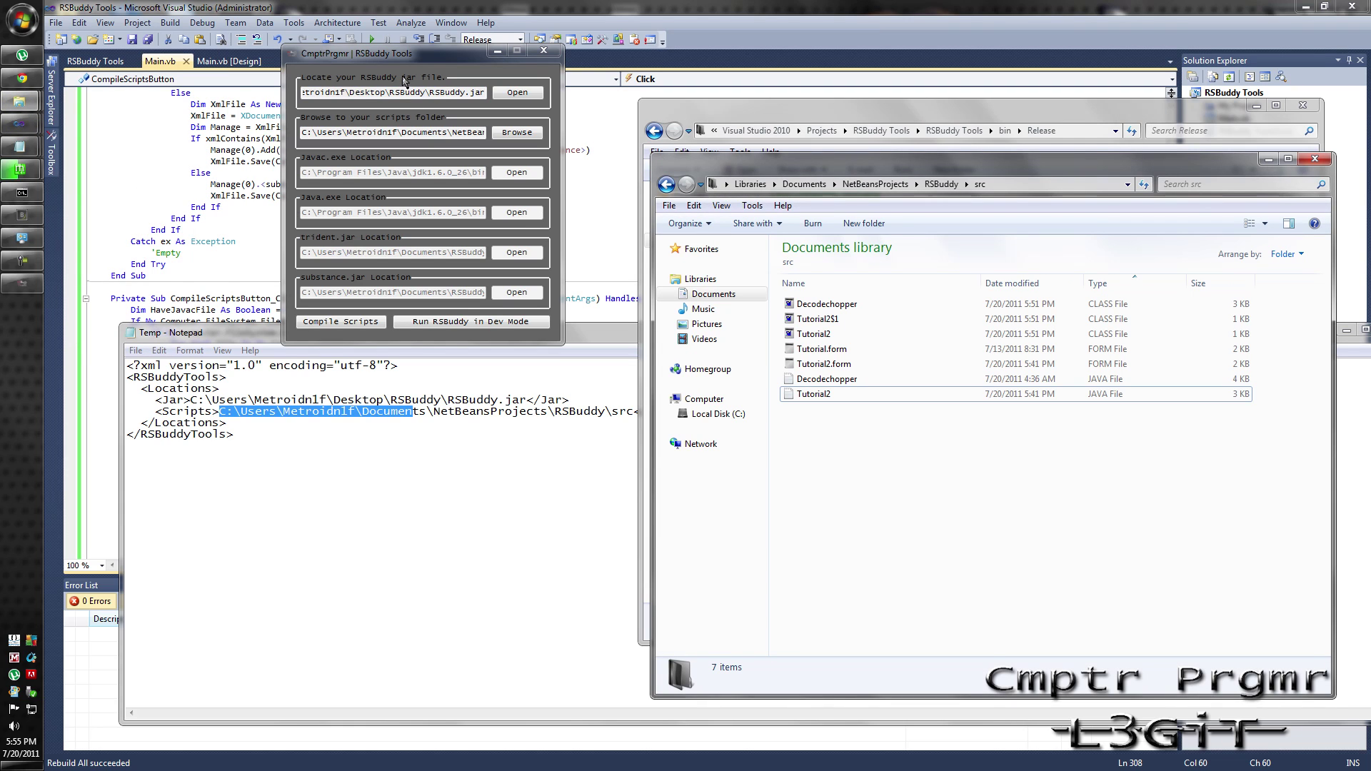
drag(405, 57, 366, 160)
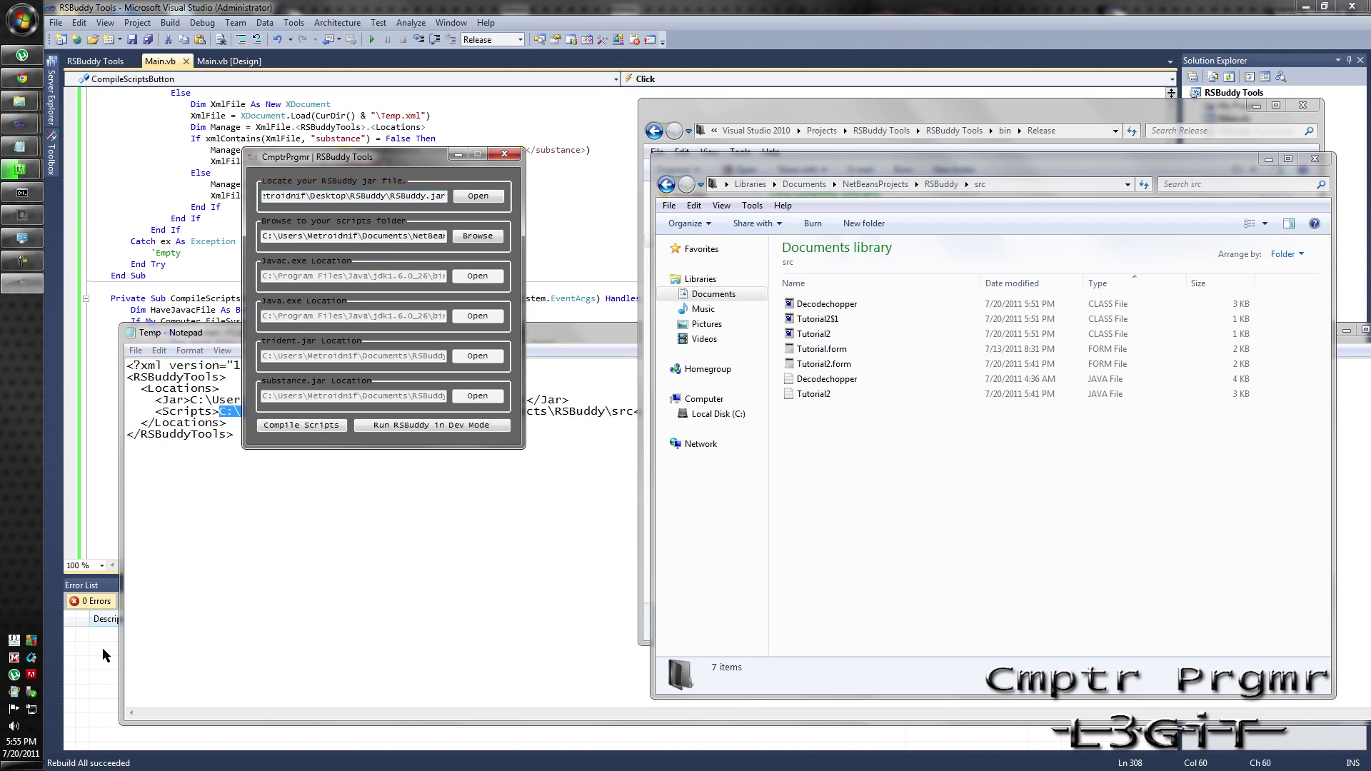
click(330, 428)
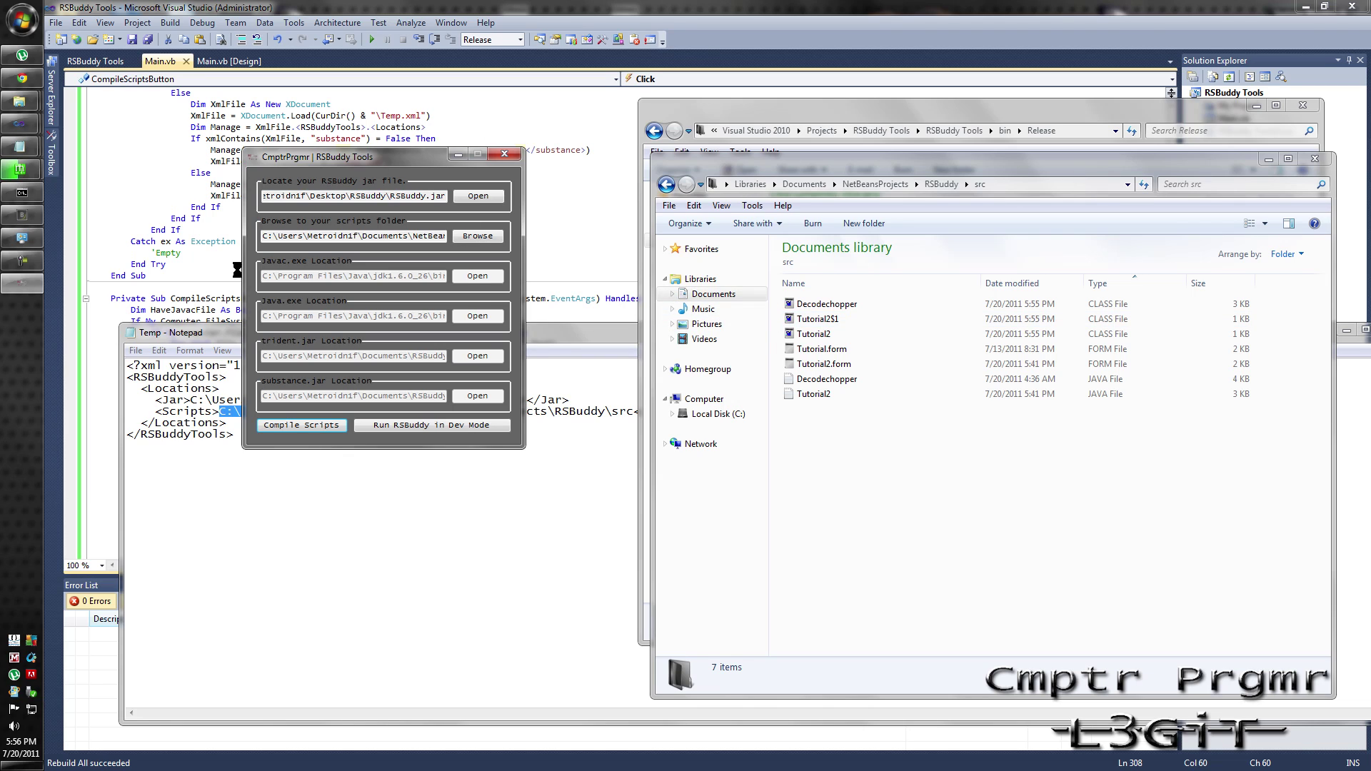
Close the already running RSBuddy client and run RSBuddy in Dev Mode from RSBuddy Tools.
click(21, 214)
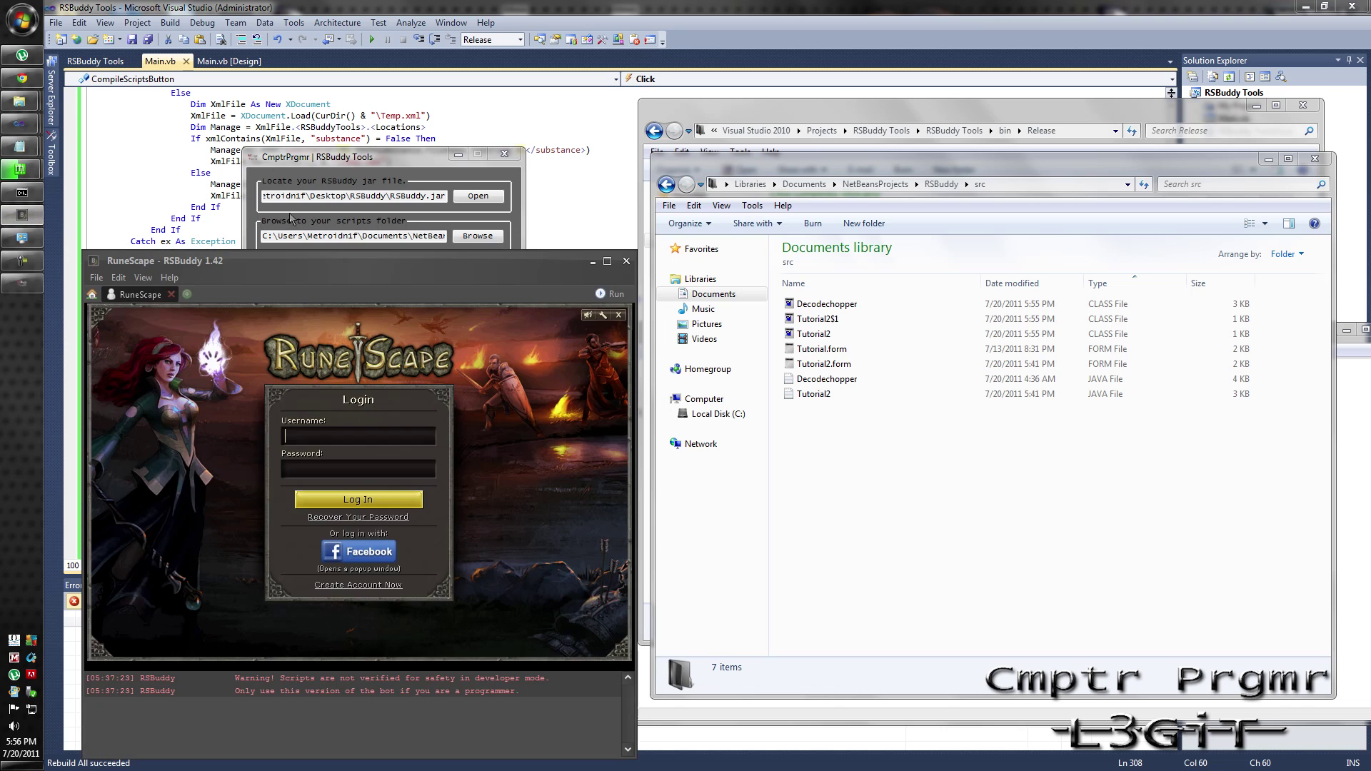
click(627, 262)
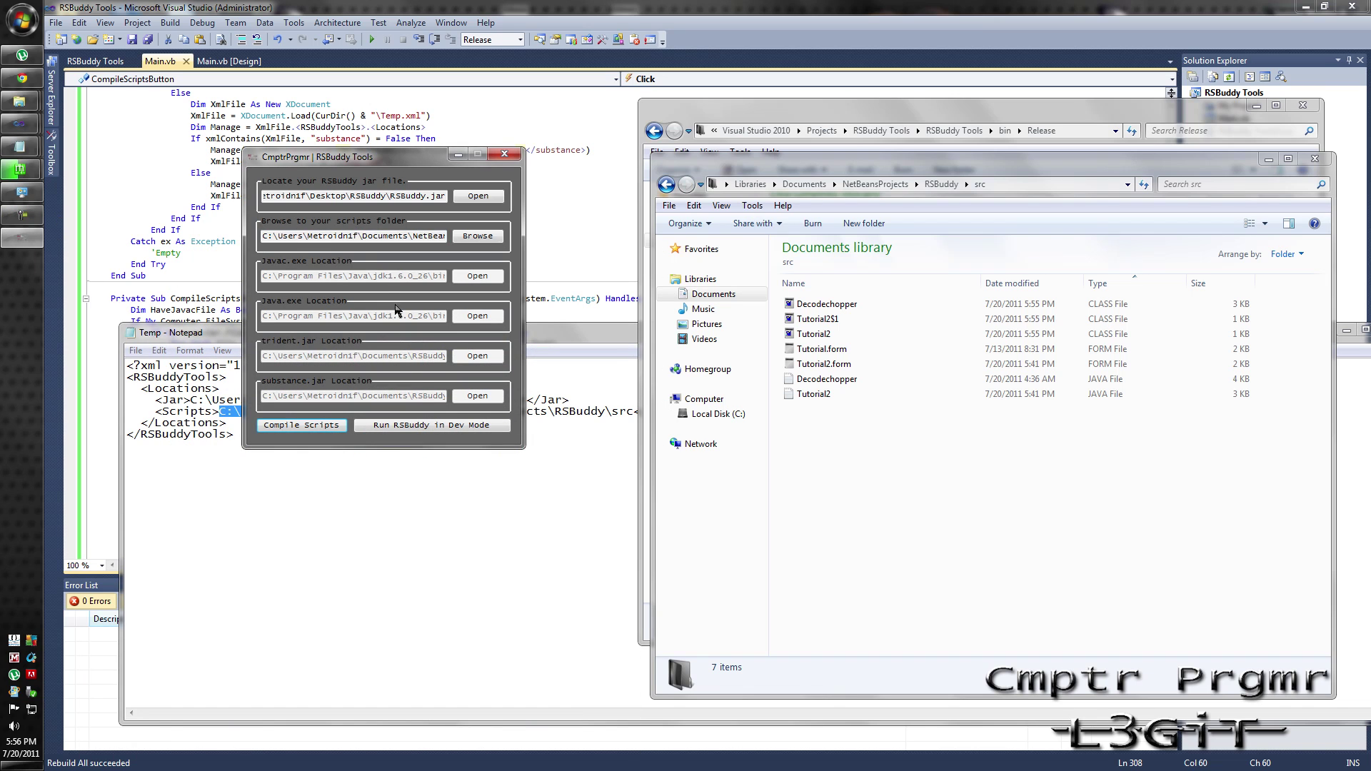
click(427, 430)
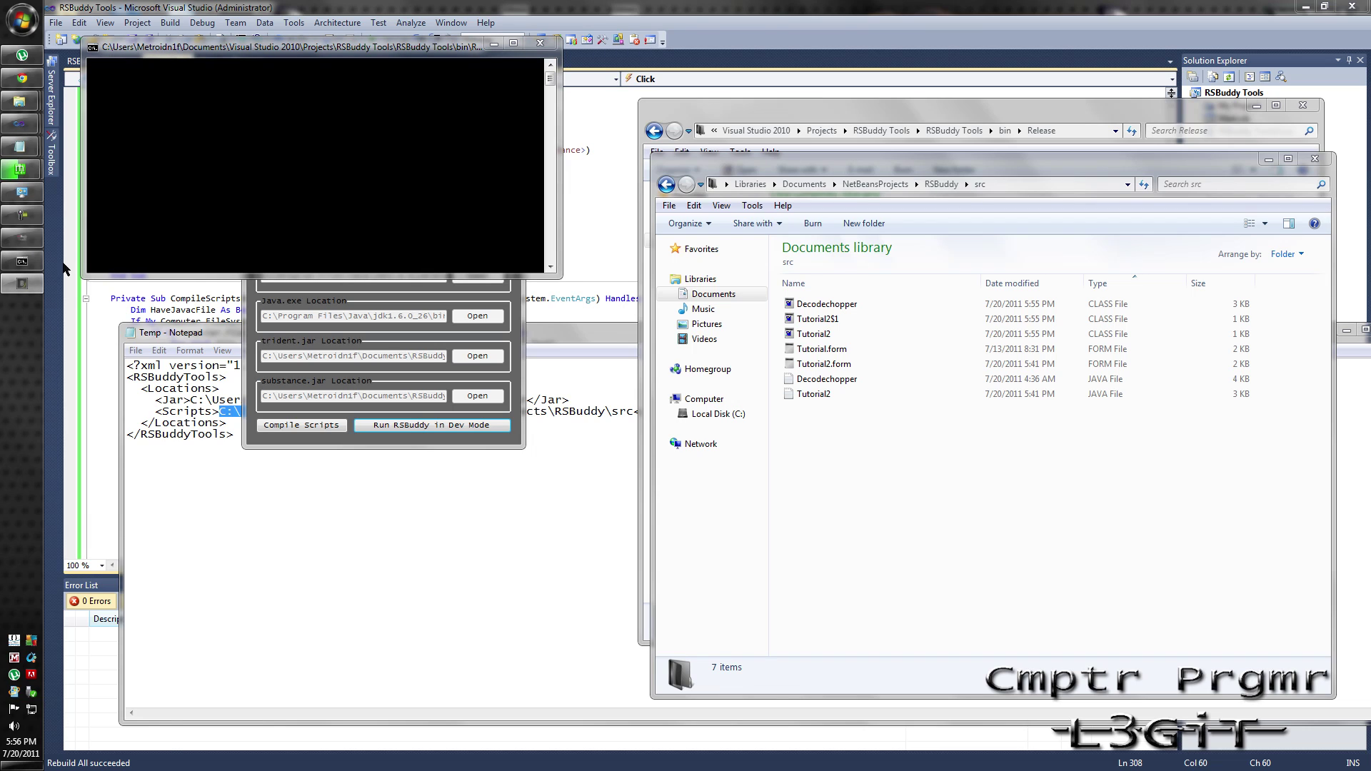
click(21, 284)
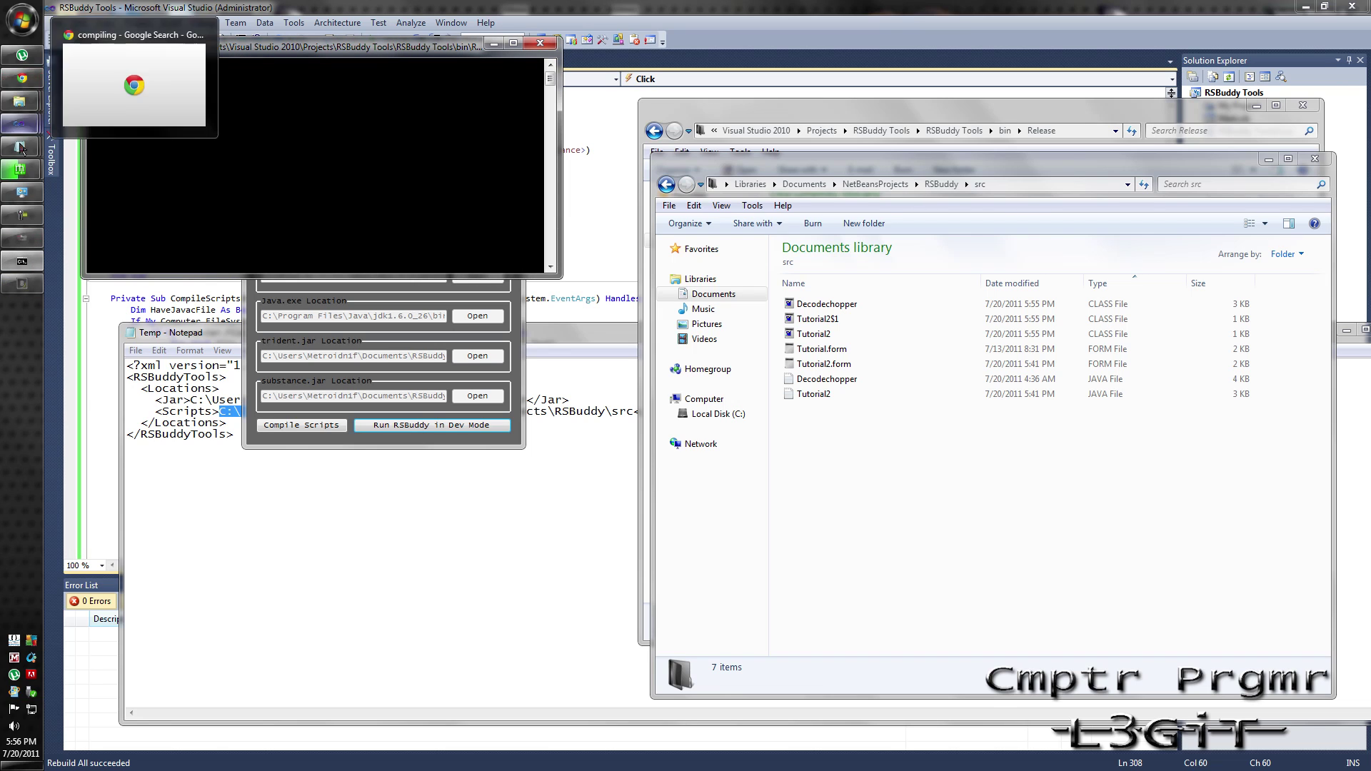
Switch to the RSBuddy client and place its window beside RSBuddy Tools.
mouse_move(21, 171)
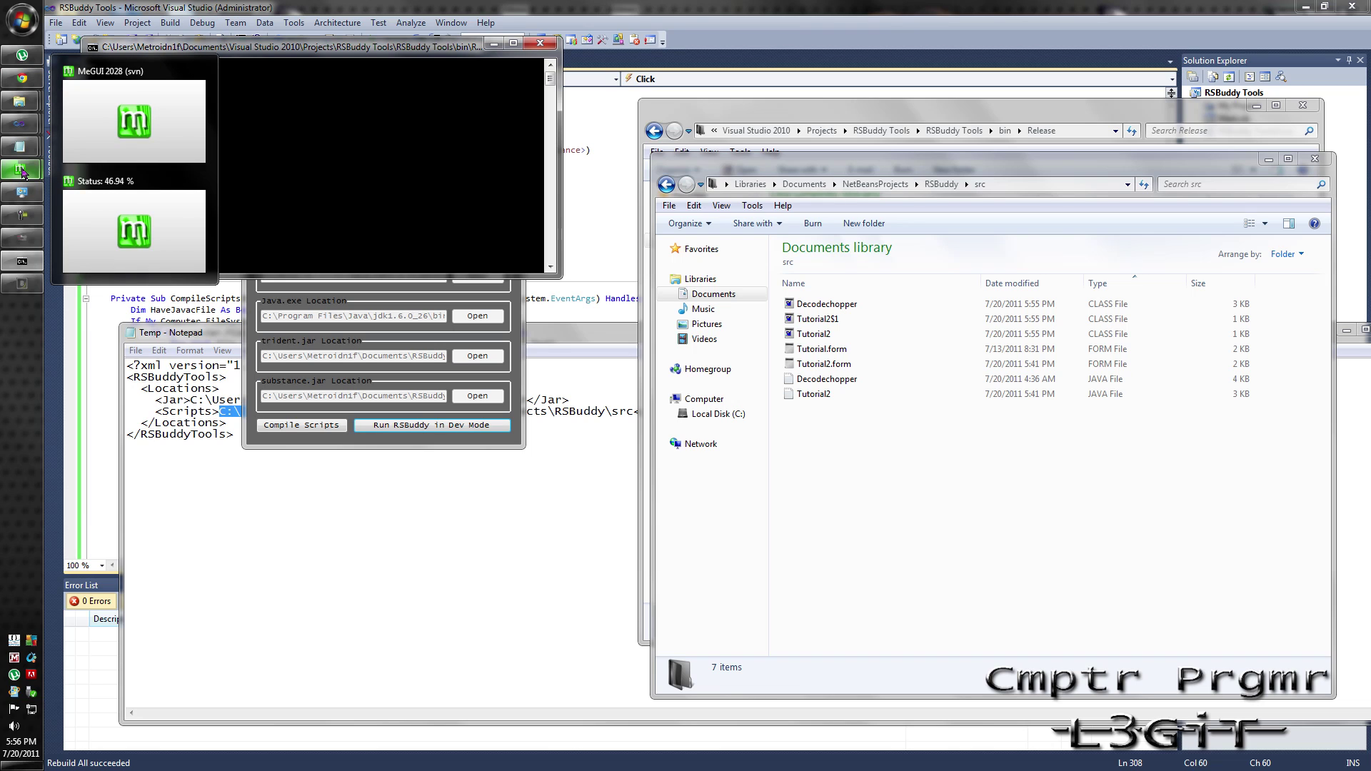
click(18, 288)
drag(644, 151, 766, 117)
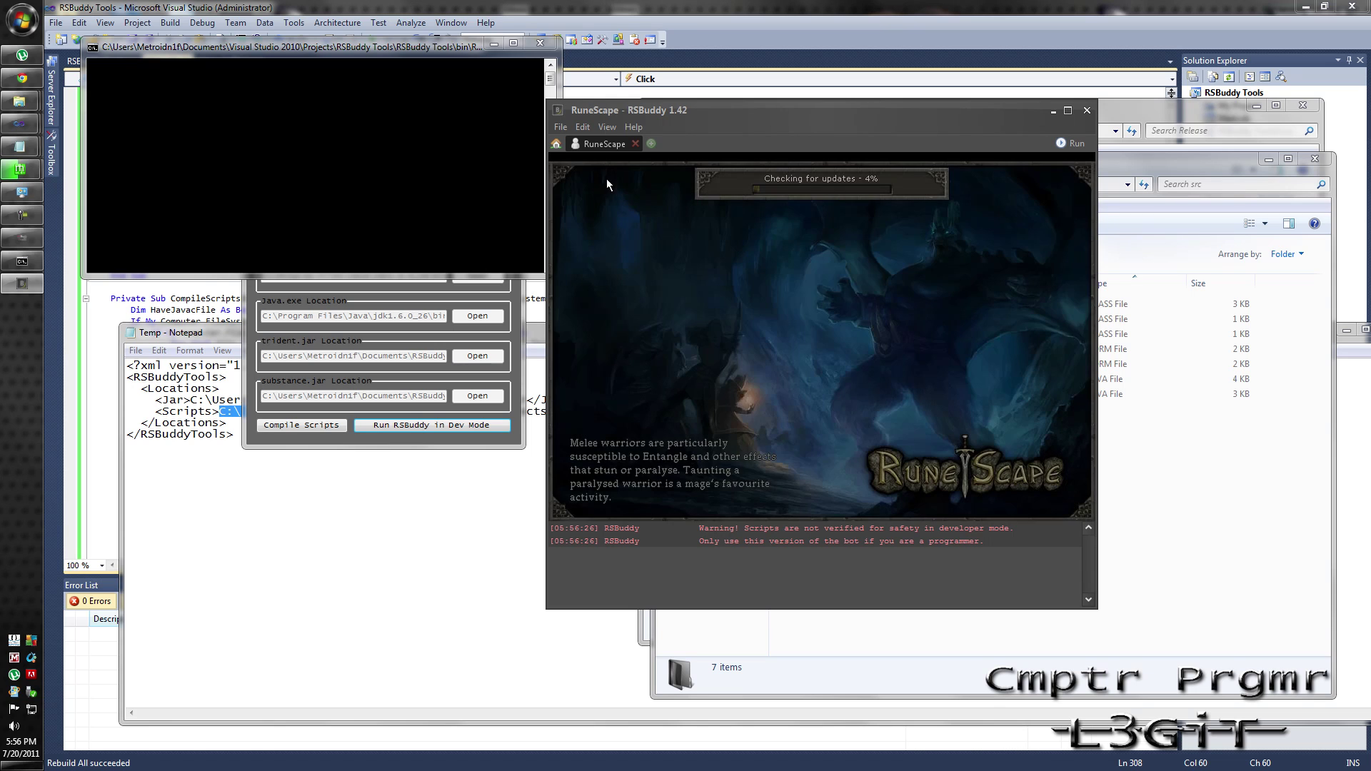
Remove both saved accounts from RSBuddy's Account Manager and close it.
click(584, 127)
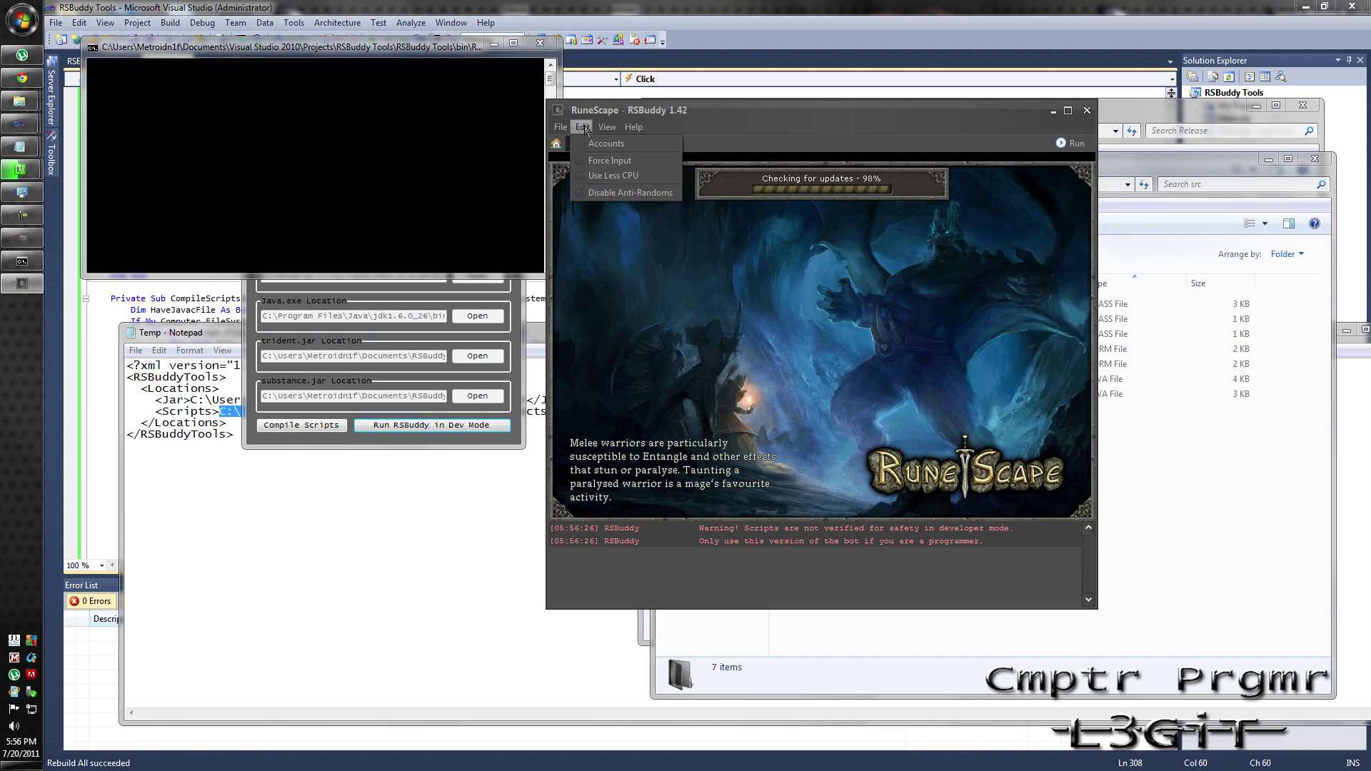
click(607, 143)
click(635, 299)
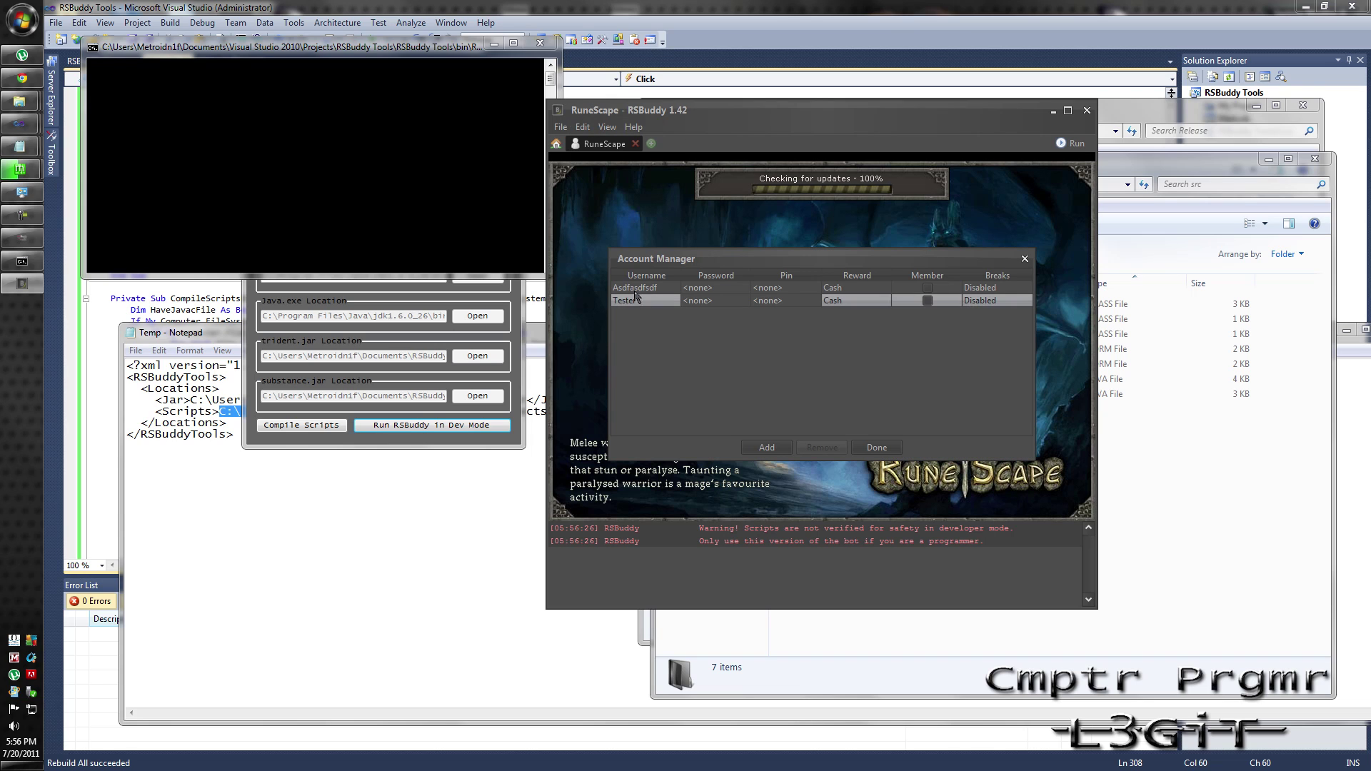
click(634, 292)
key(Delete)
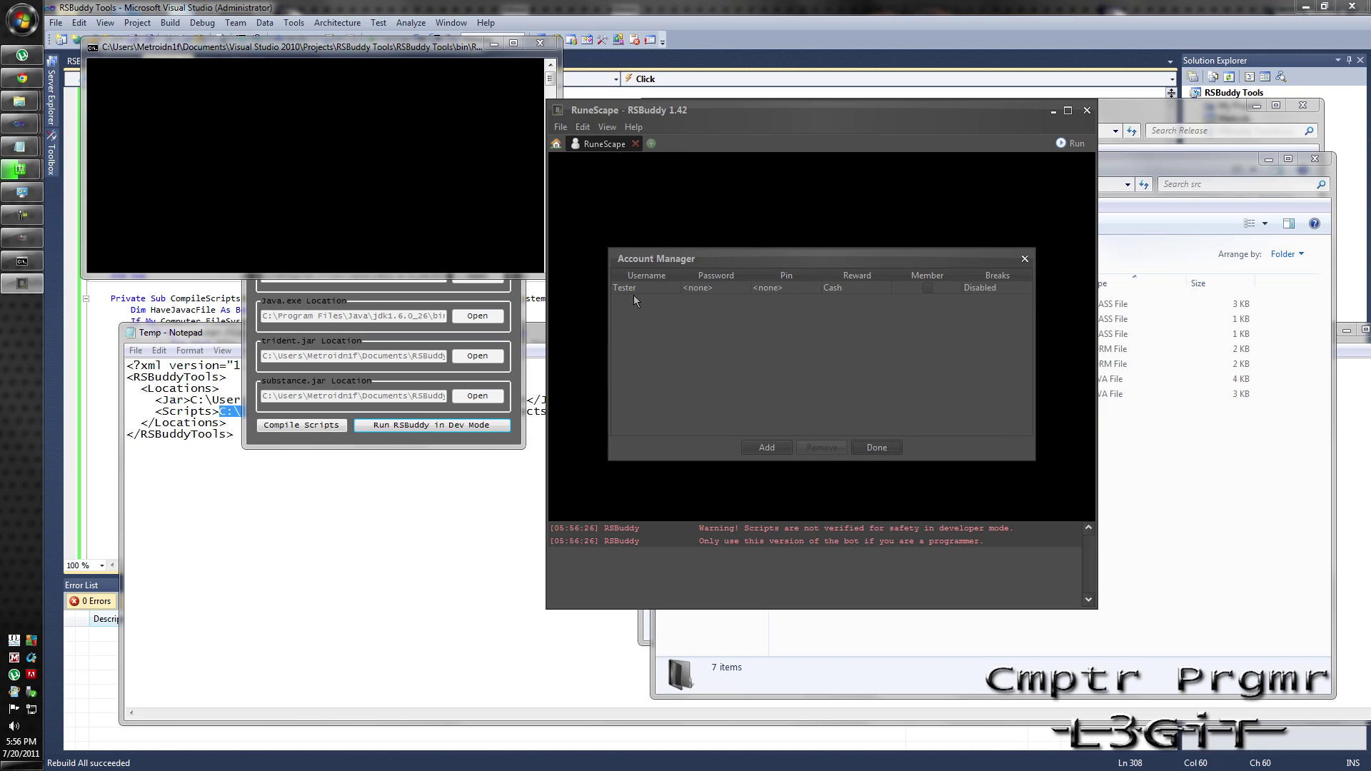
click(633, 294)
click(822, 448)
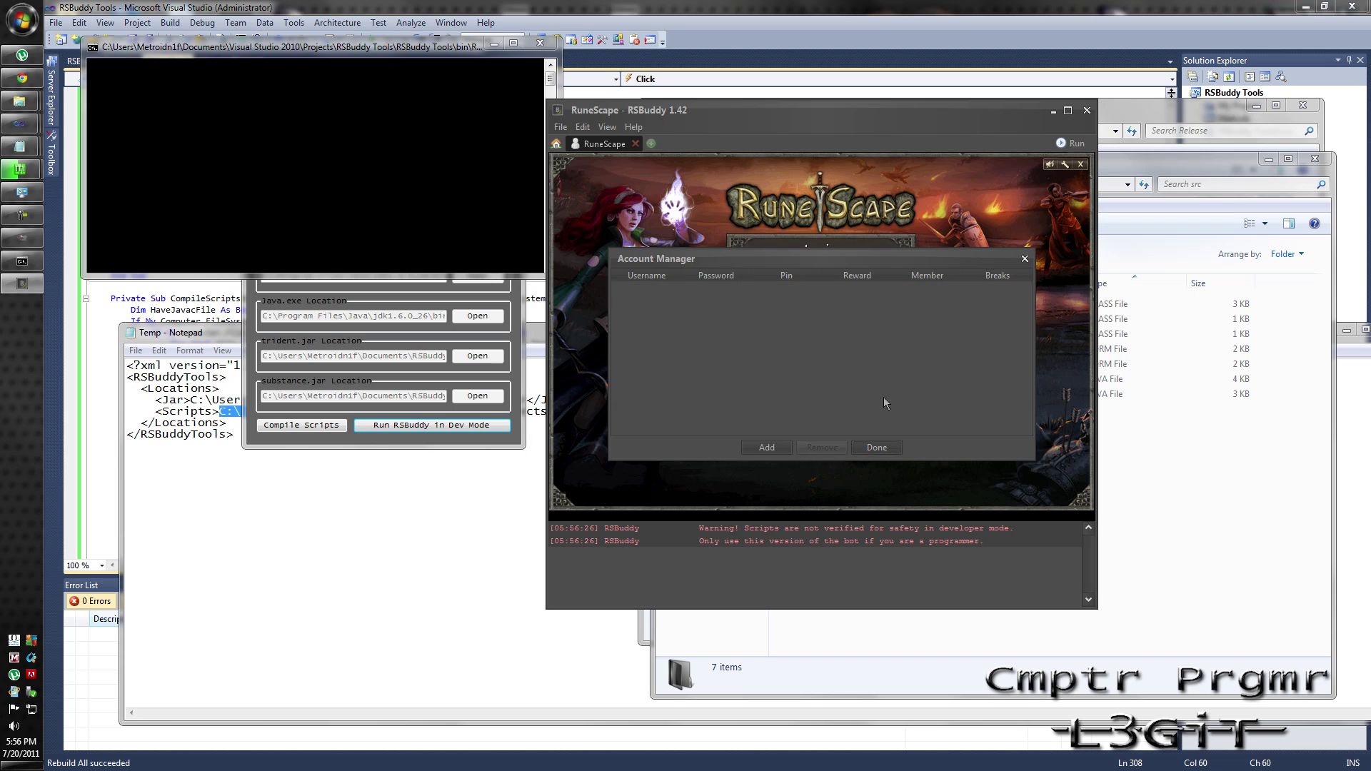
click(1025, 259)
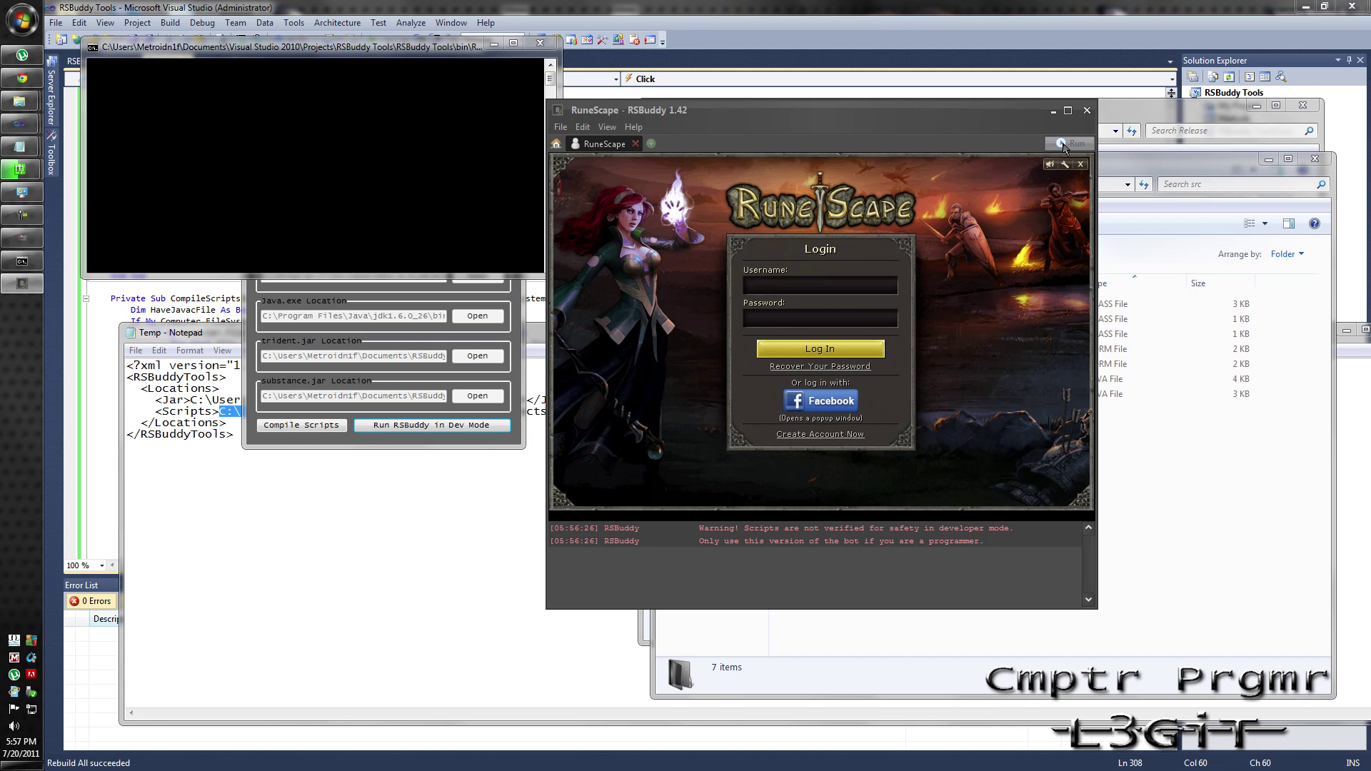
Try to run a script without any account, and dismiss the message and the Account Manager.
click(1067, 143)
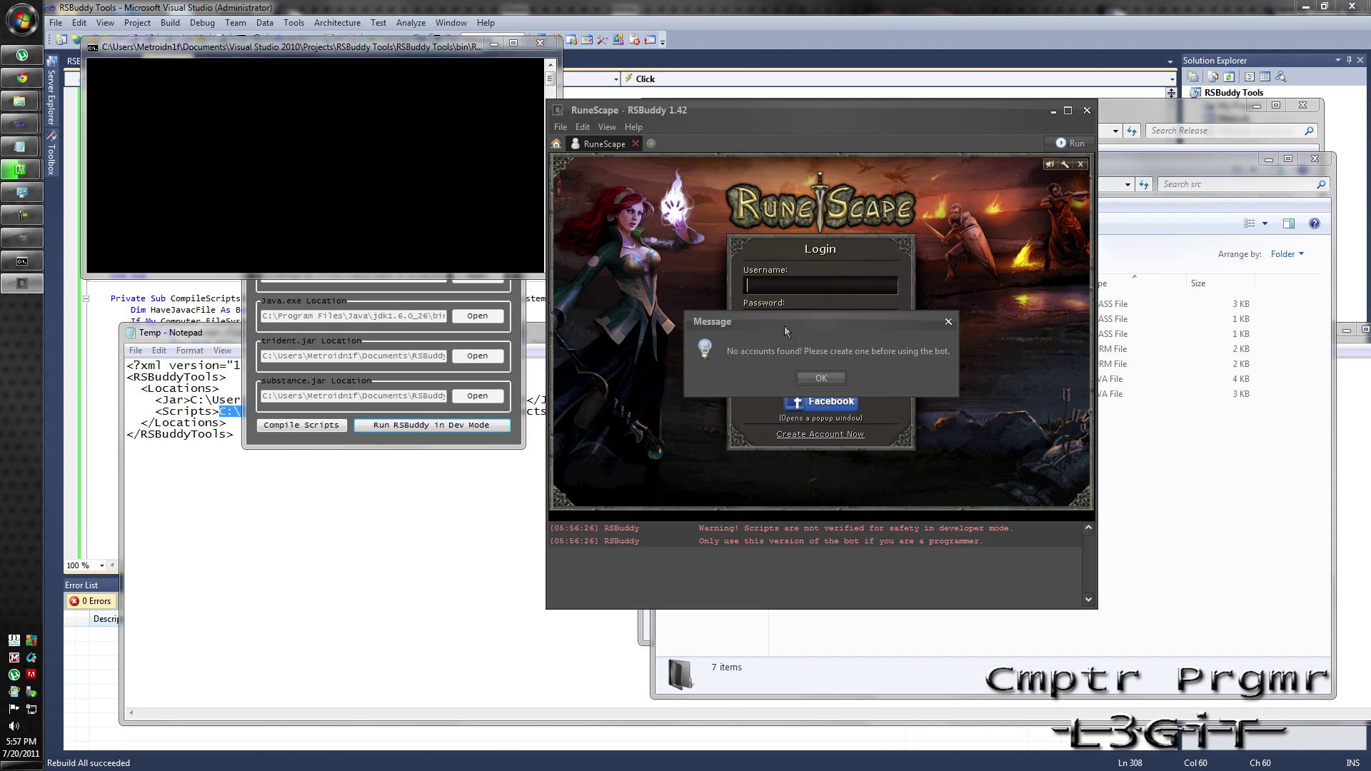
click(808, 377)
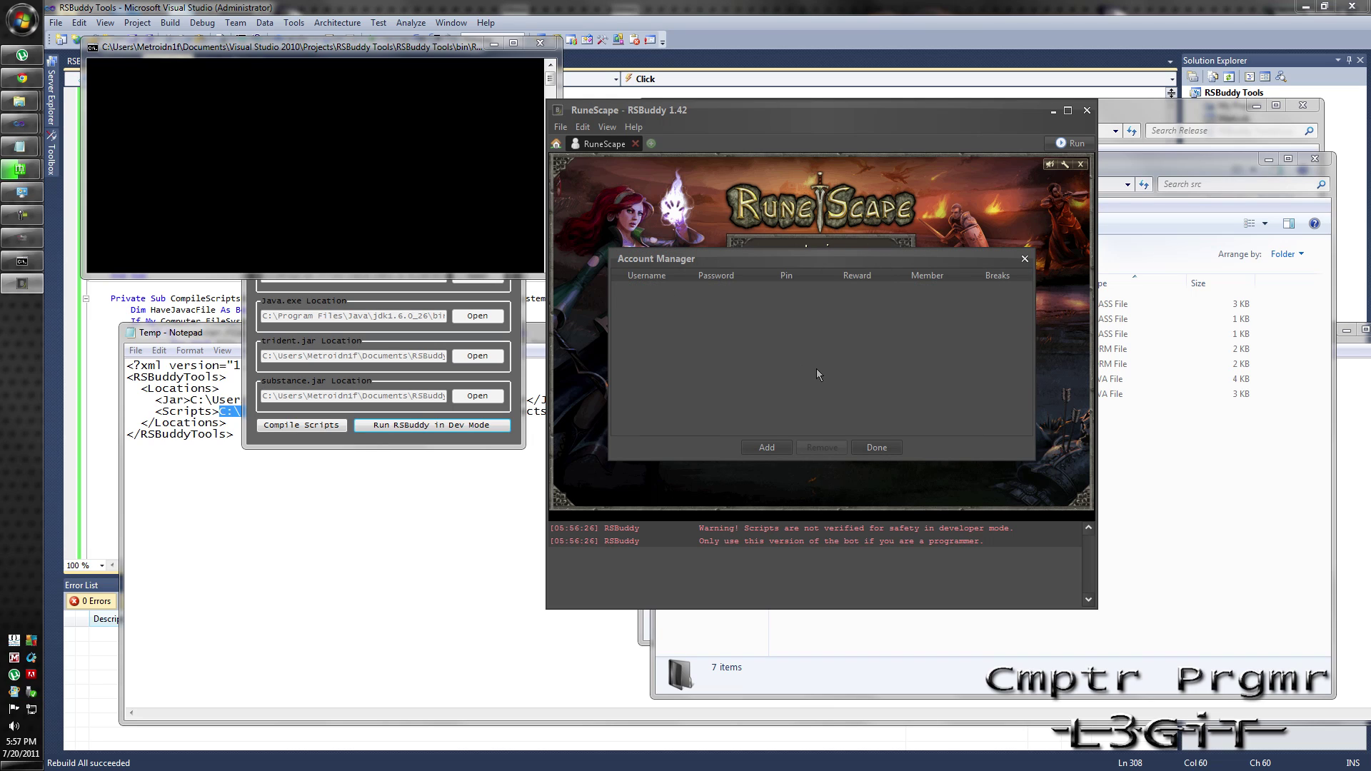
click(1025, 260)
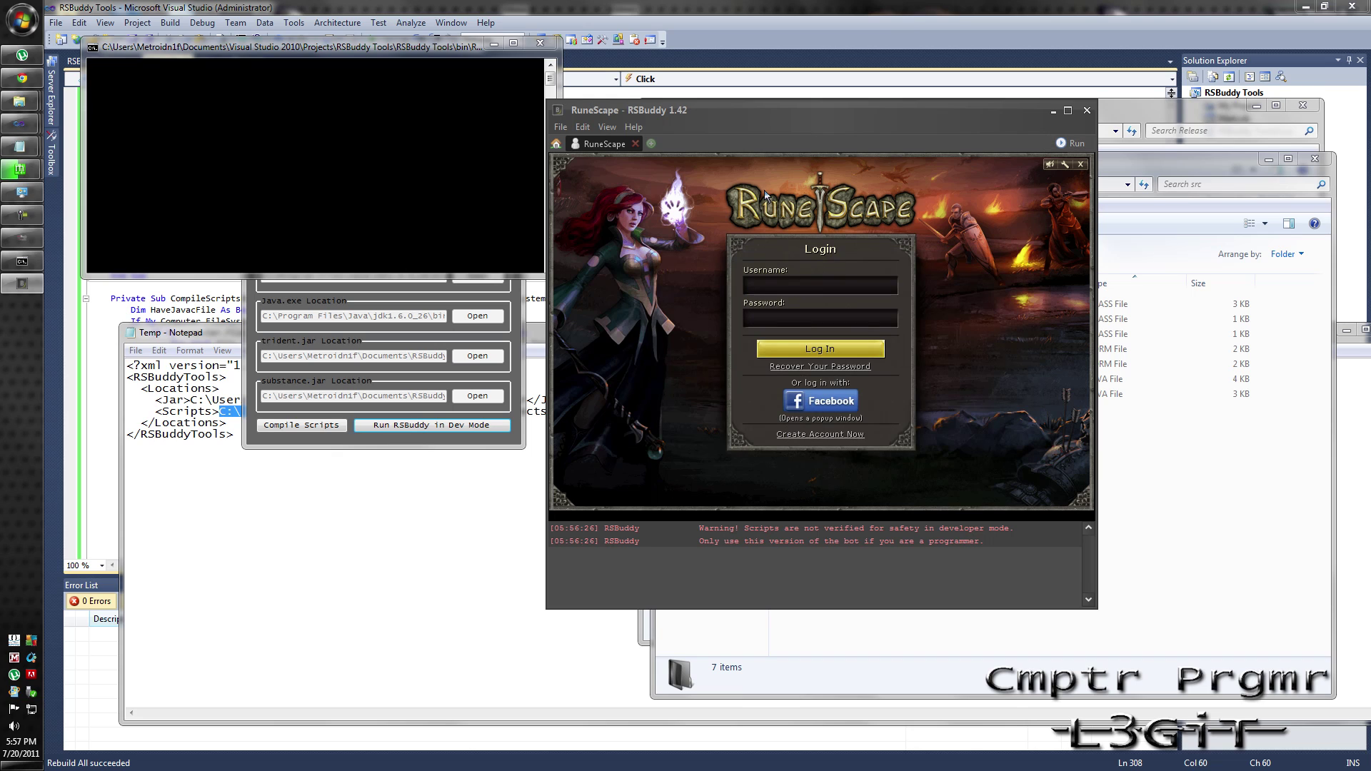
Add an account with the username xcgvbdfbvdb in the Account Manager and finish.
click(586, 130)
click(602, 145)
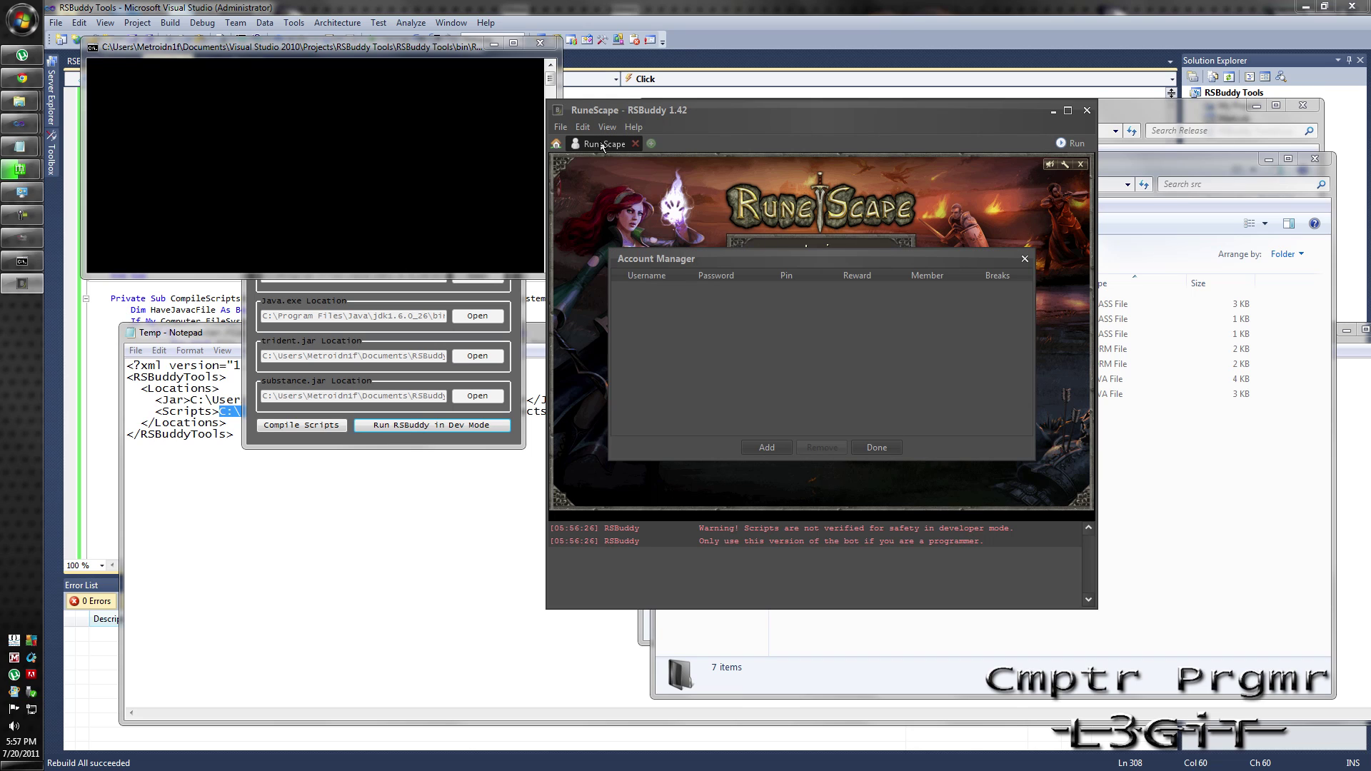
click(766, 447)
text(xcgvbdfbcdb)
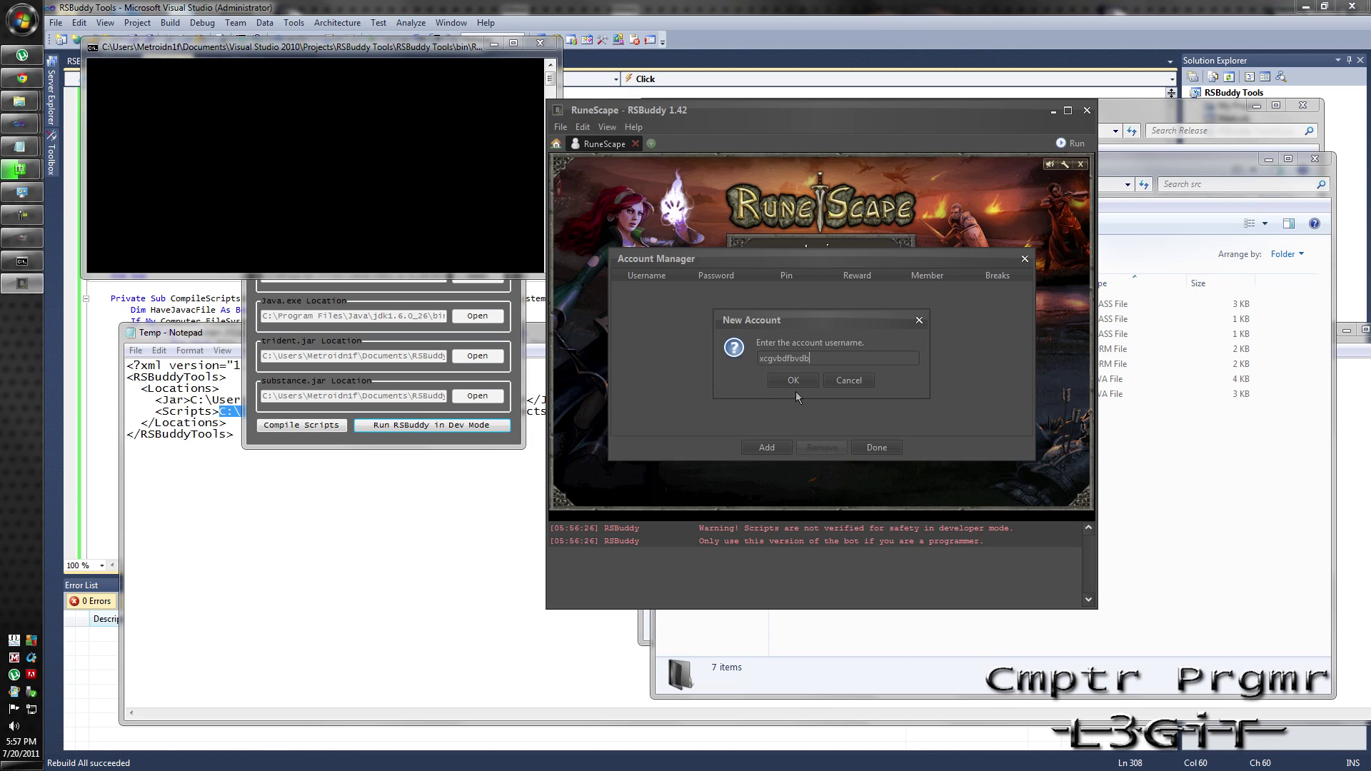
click(795, 383)
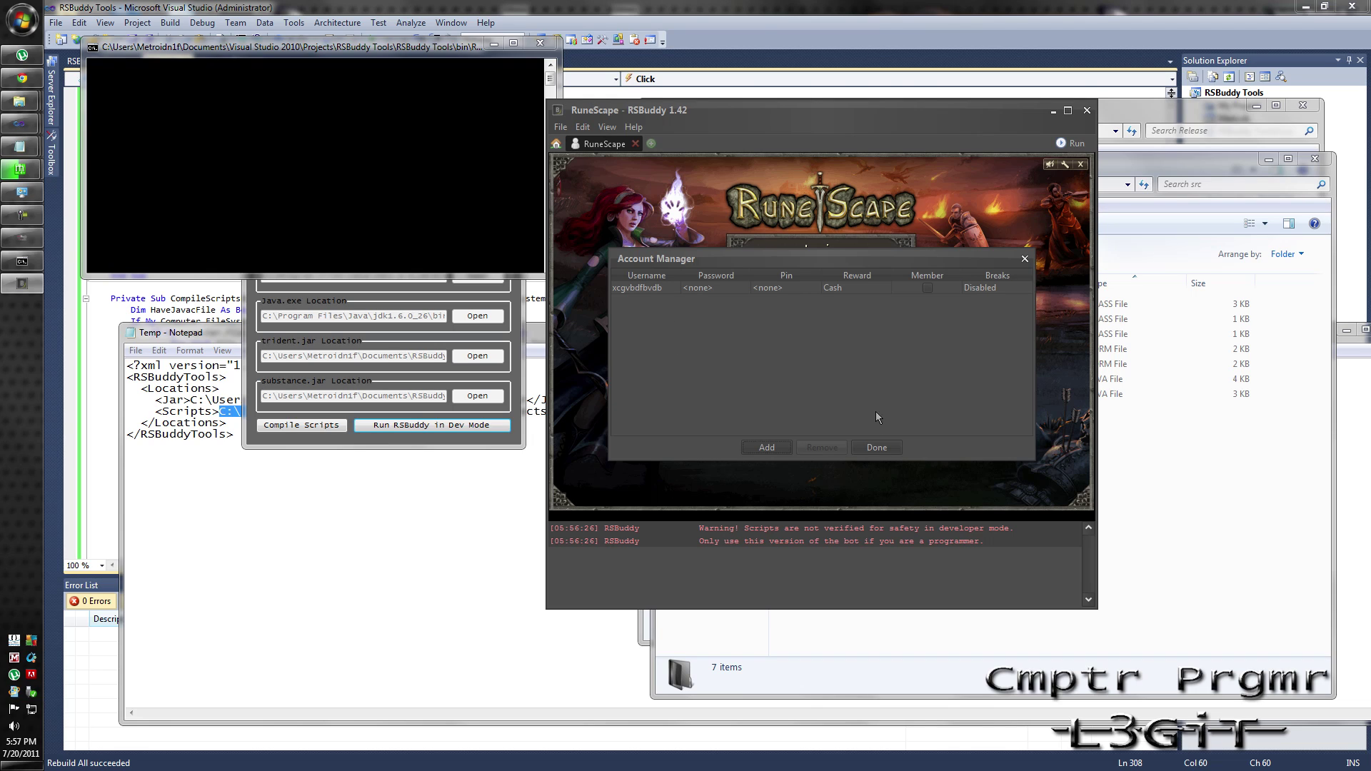
click(877, 447)
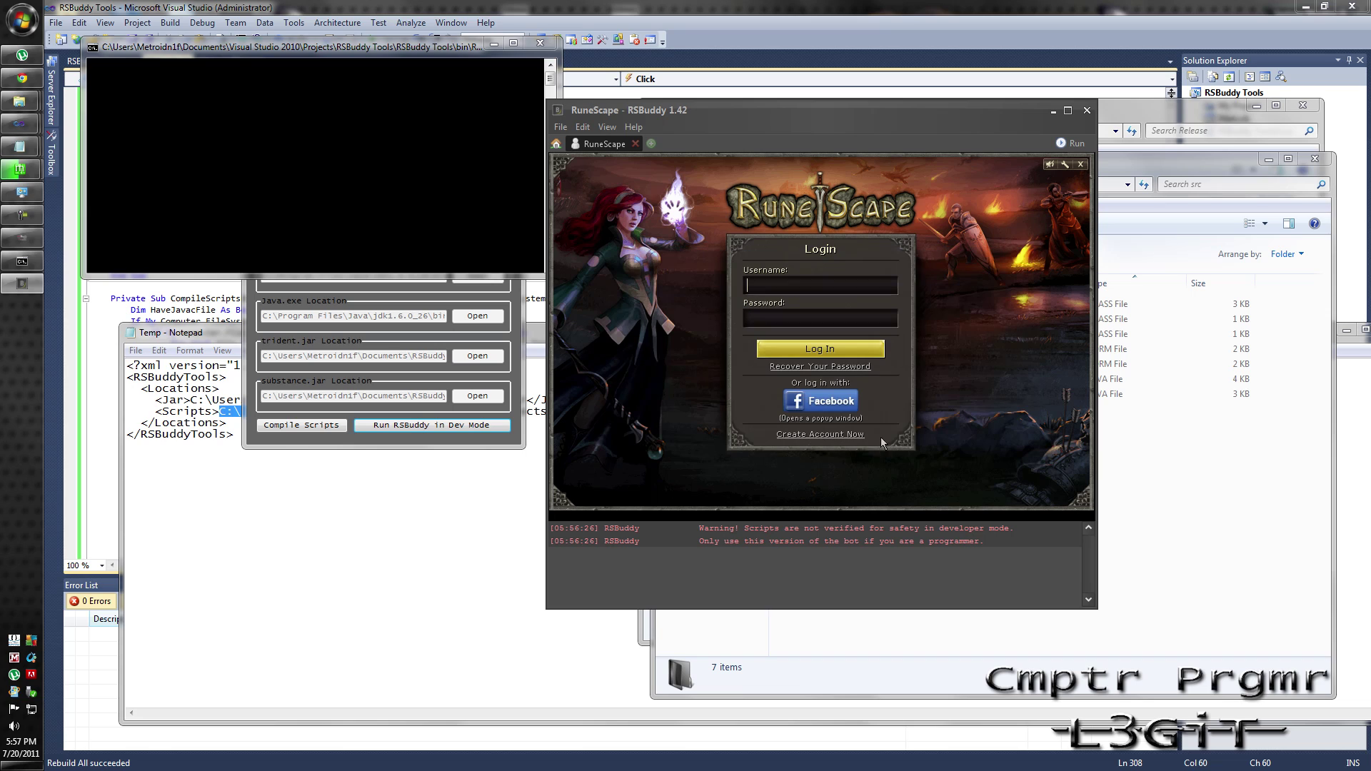
Open the Script Selector's path chooser and compare its folder with the scripts folder set in RSBuddy Tools.
click(1066, 146)
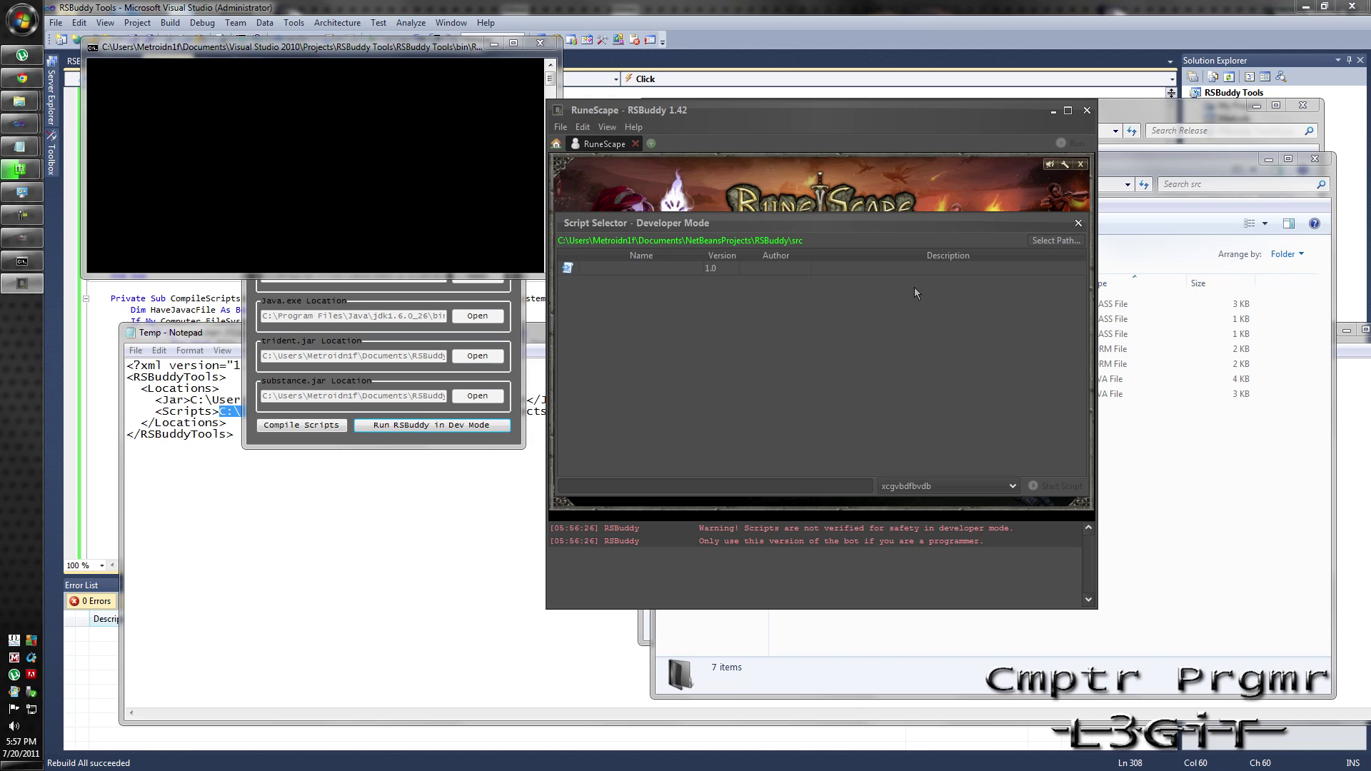
click(609, 268)
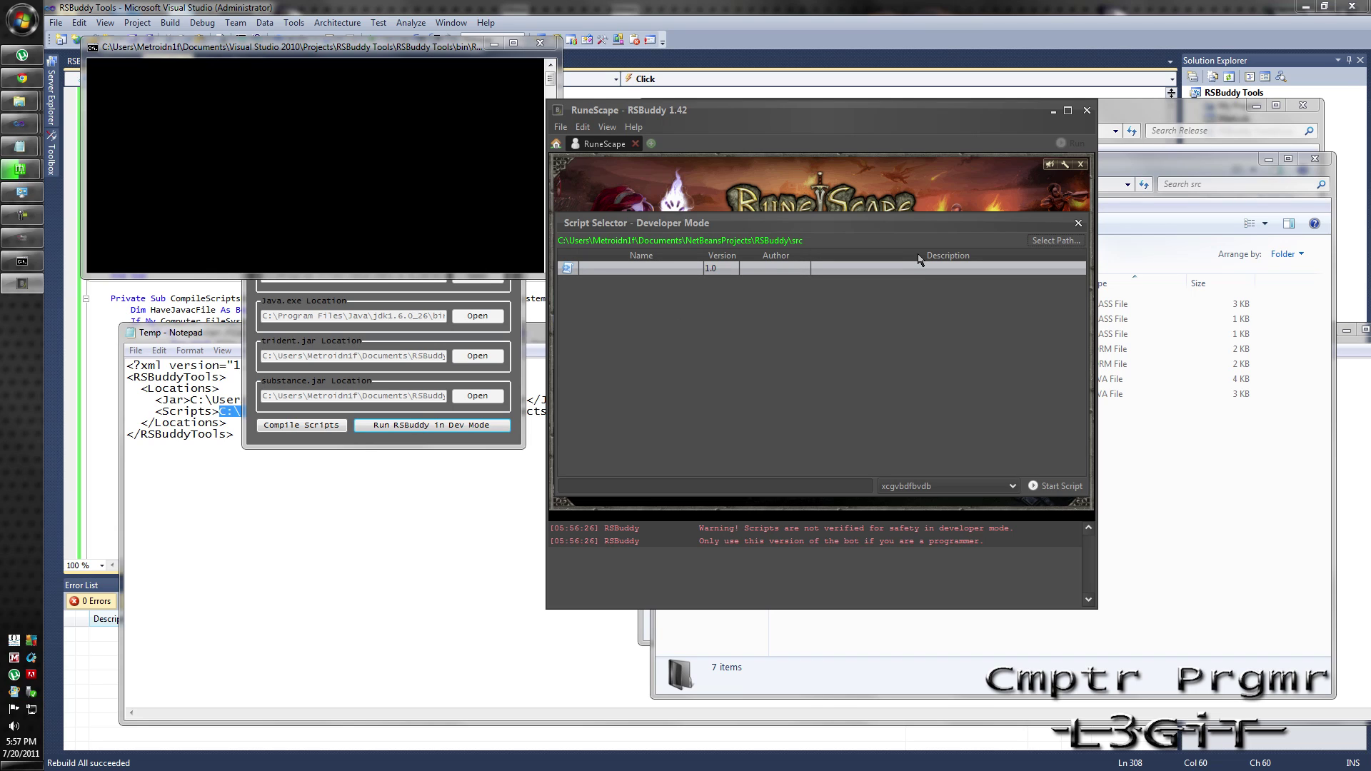
click(1037, 243)
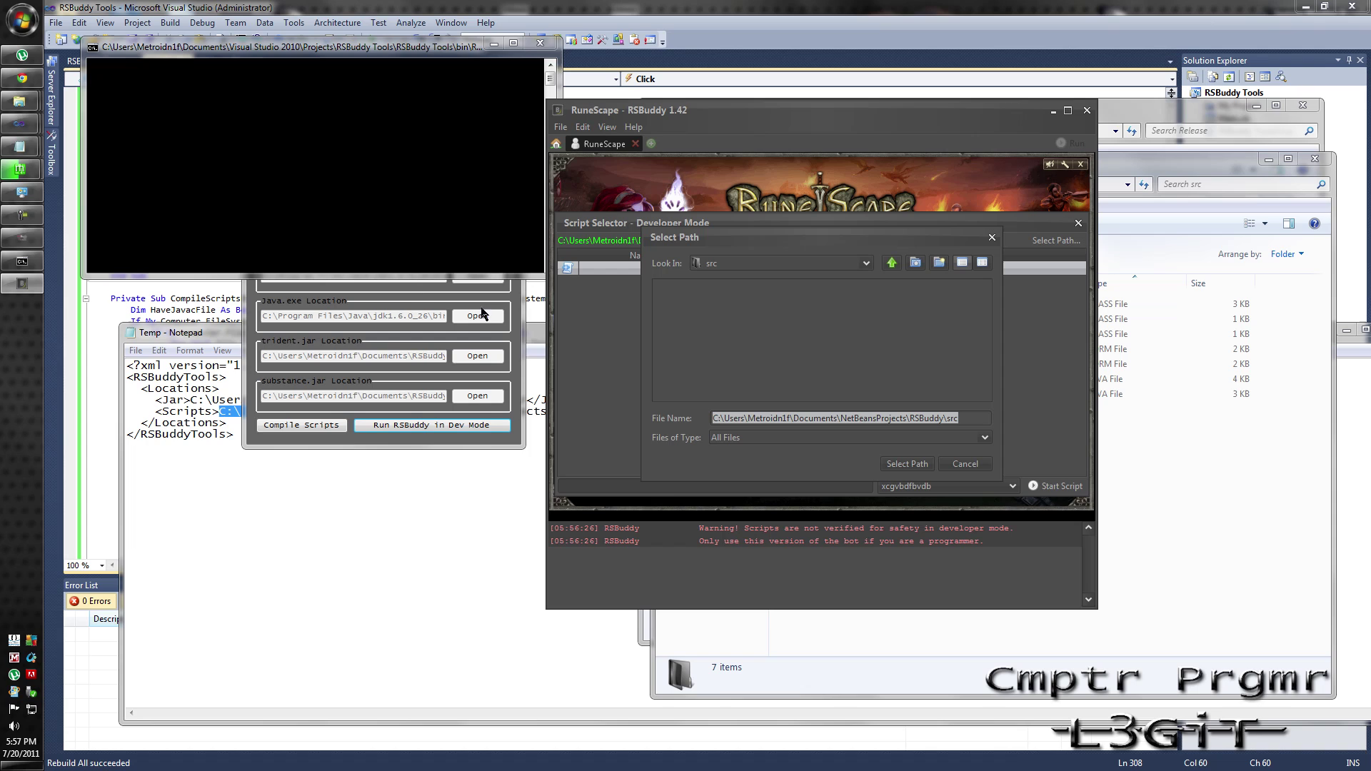
click(422, 302)
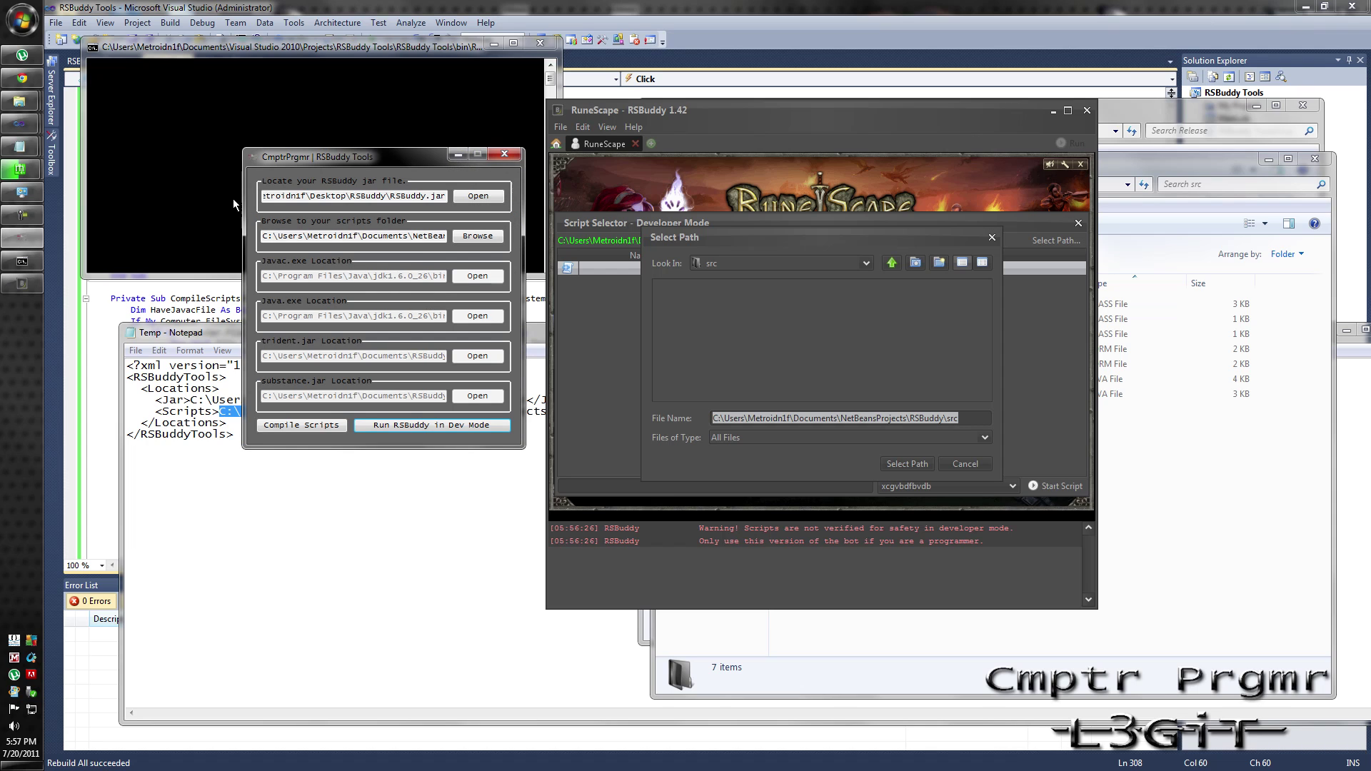
click(262, 236)
drag(262, 236, 473, 239)
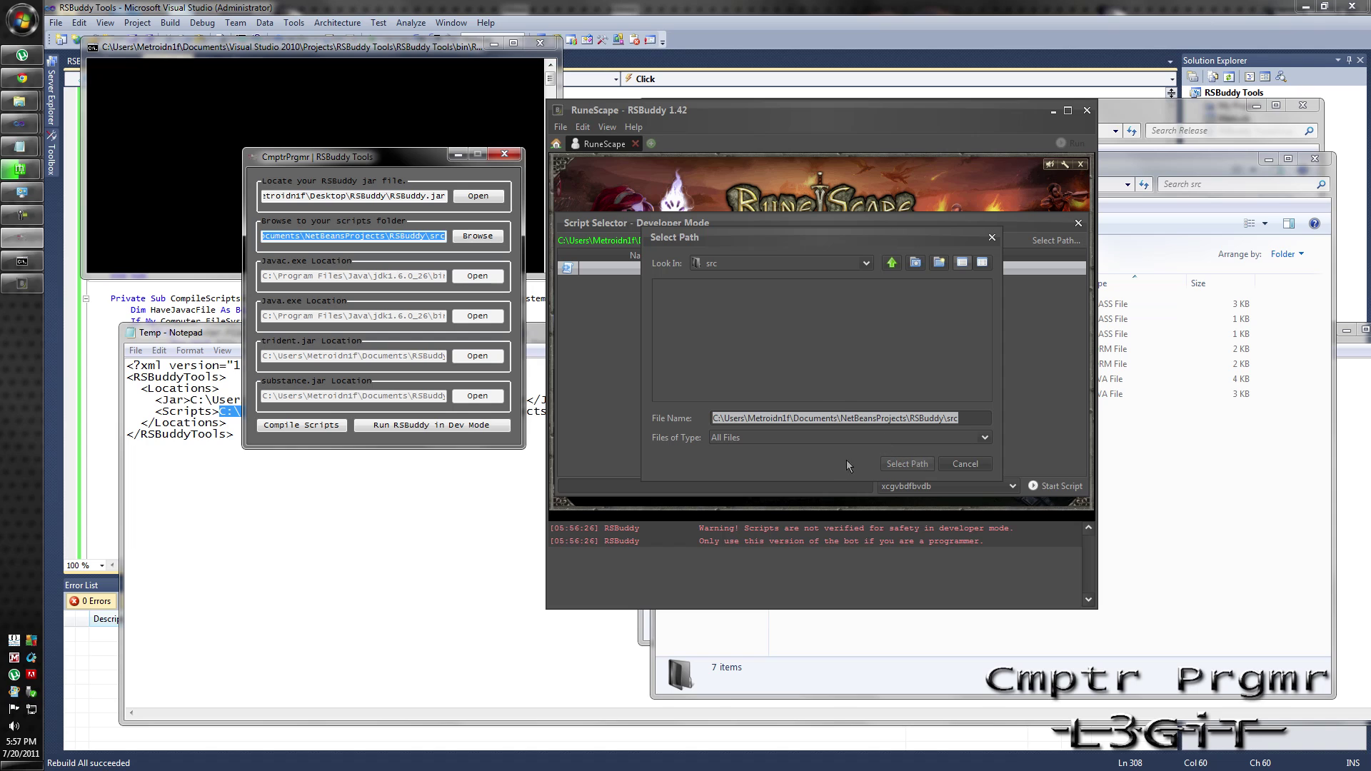
Browse to the src folder inside the NetBeansProjects RSBuddy folder and select it as the script path.
click(745, 266)
click(745, 266)
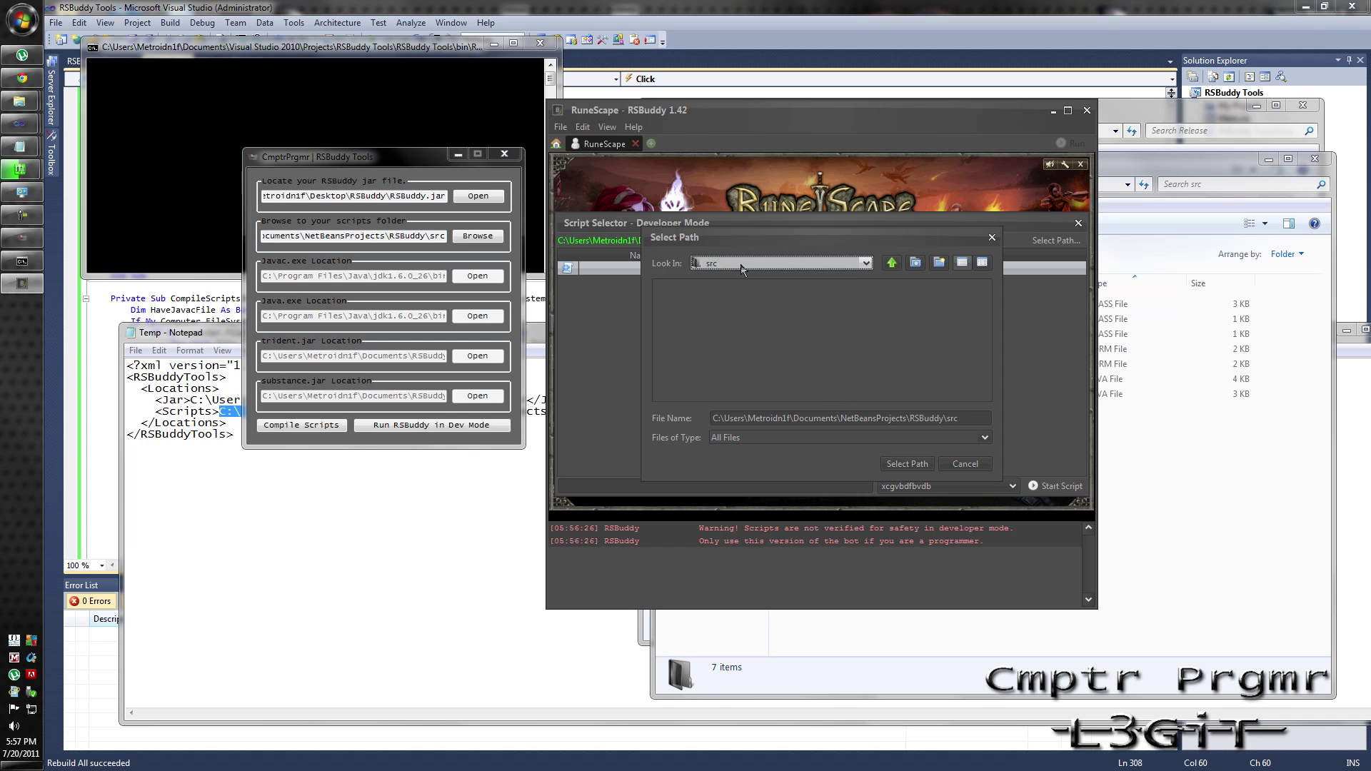
click(745, 267)
click(745, 268)
key(Tab)
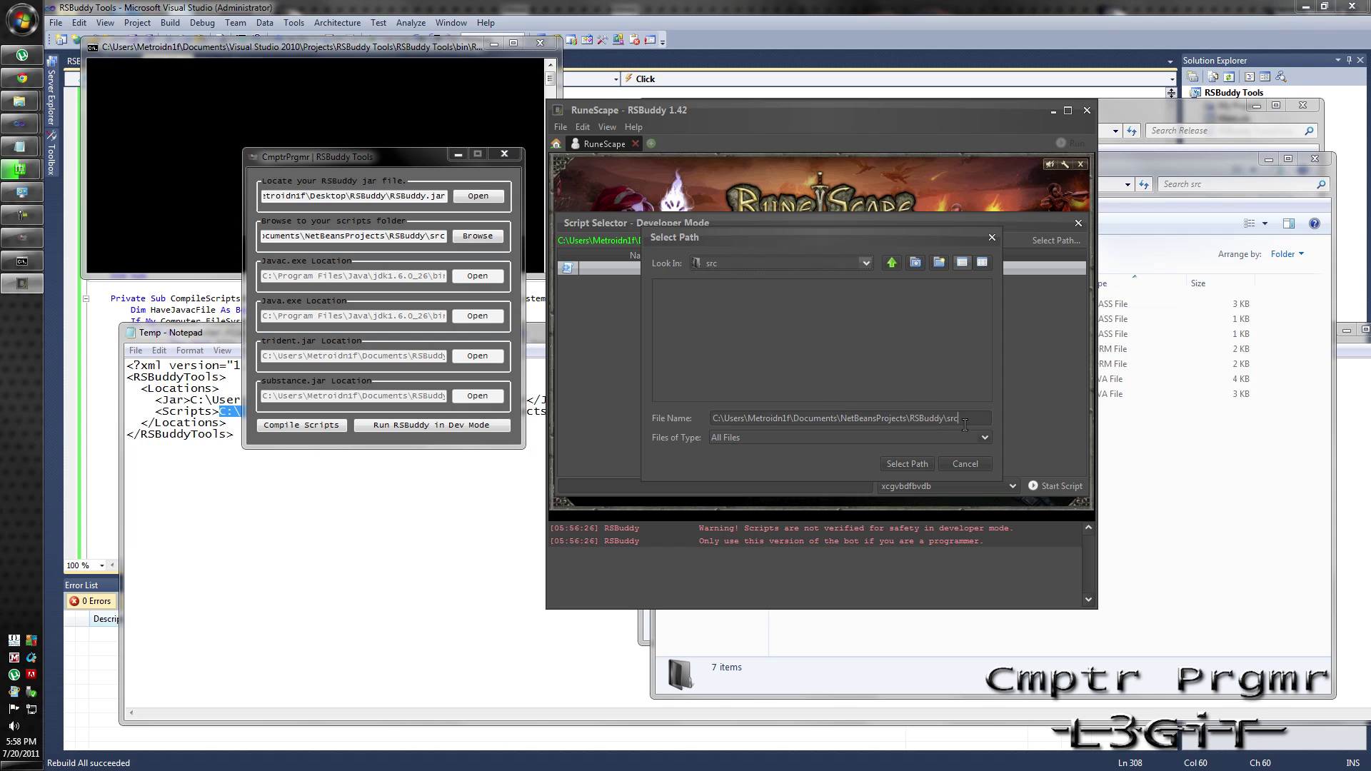
click(892, 263)
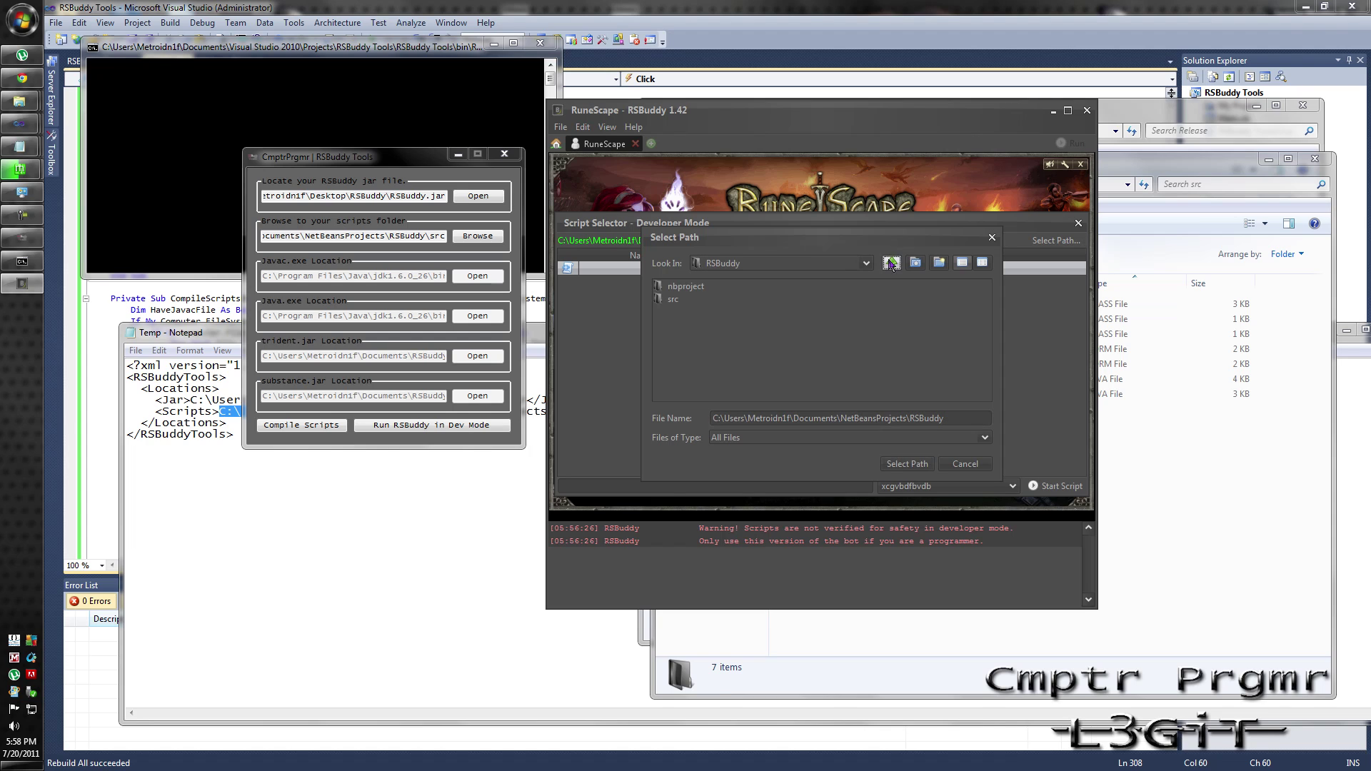
double_click(677, 300)
click(919, 464)
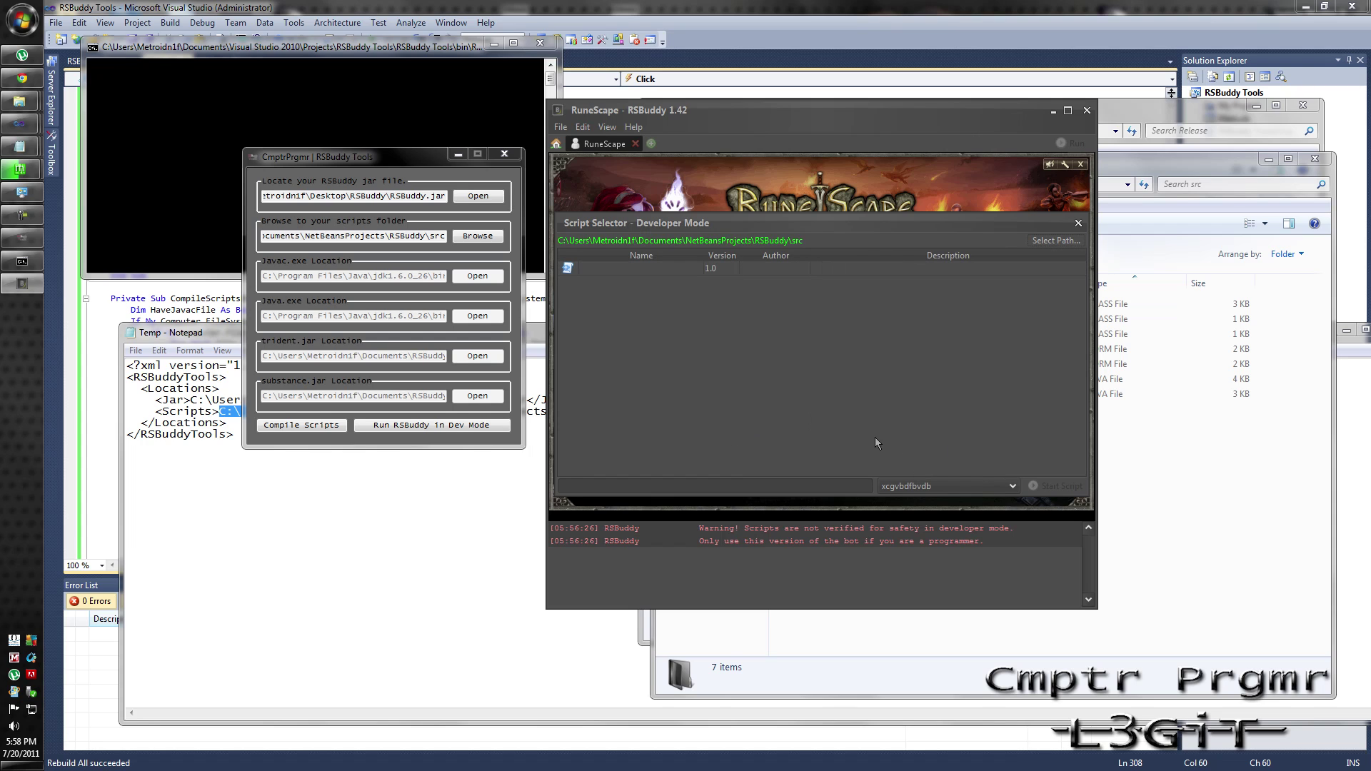
Choose the listed version 1.0 script with the xcgvbdfbvdb account and start it.
click(576, 273)
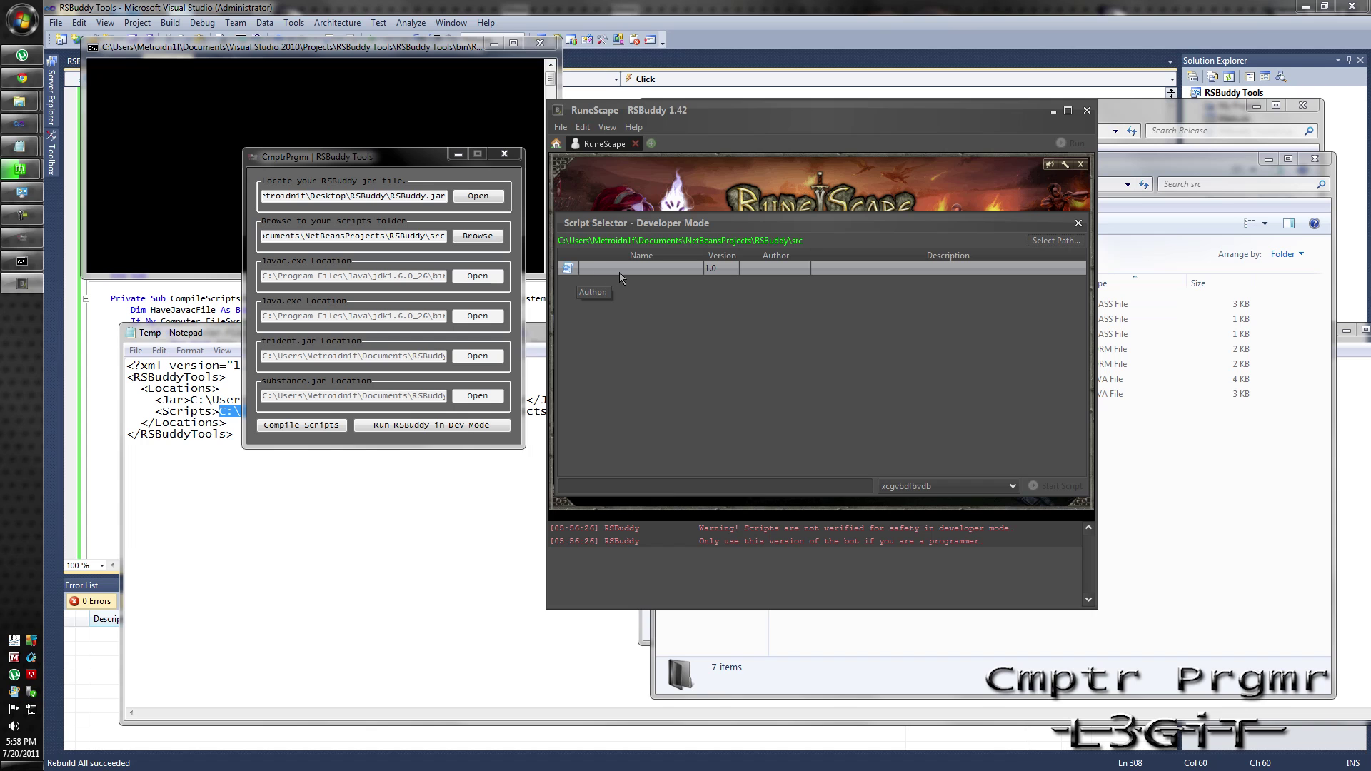
drag(727, 222, 647, 277)
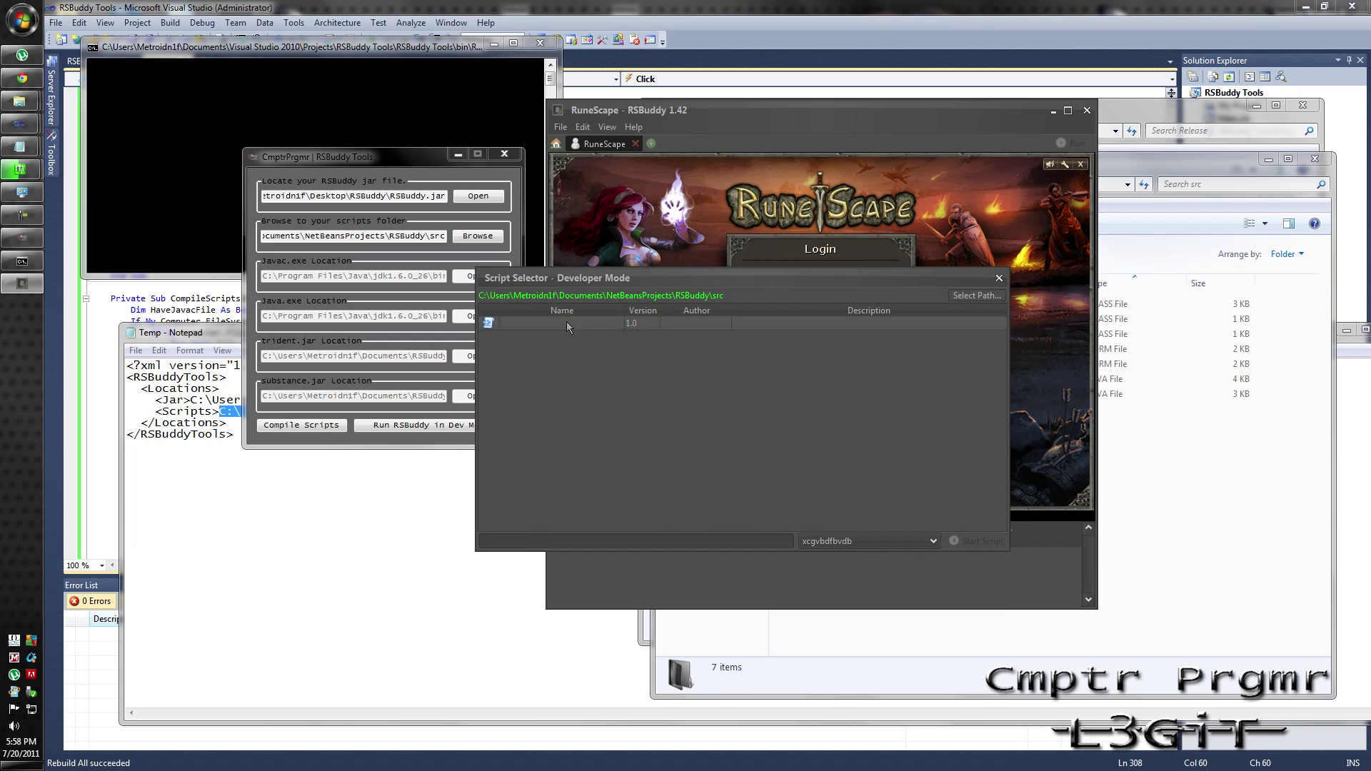
click(855, 545)
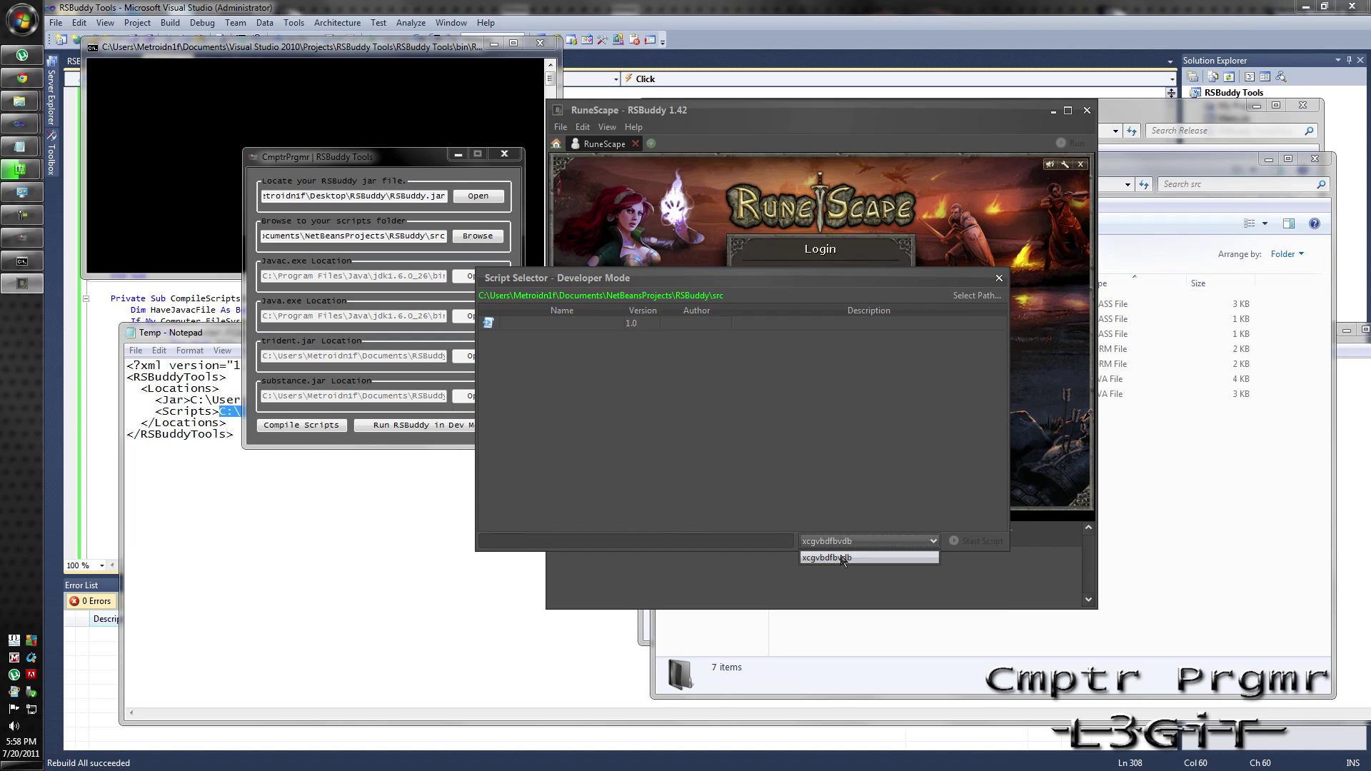
click(842, 558)
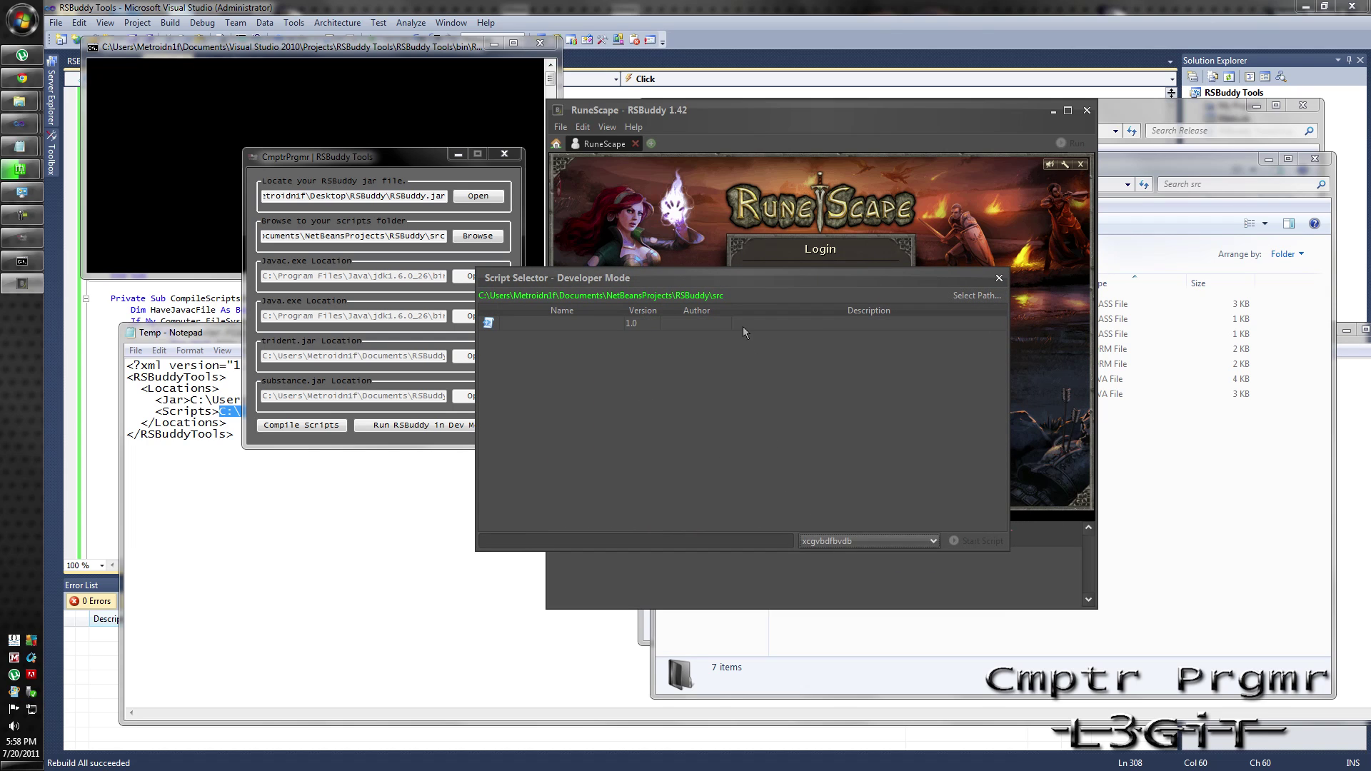
drag(735, 281, 820, 247)
click(821, 292)
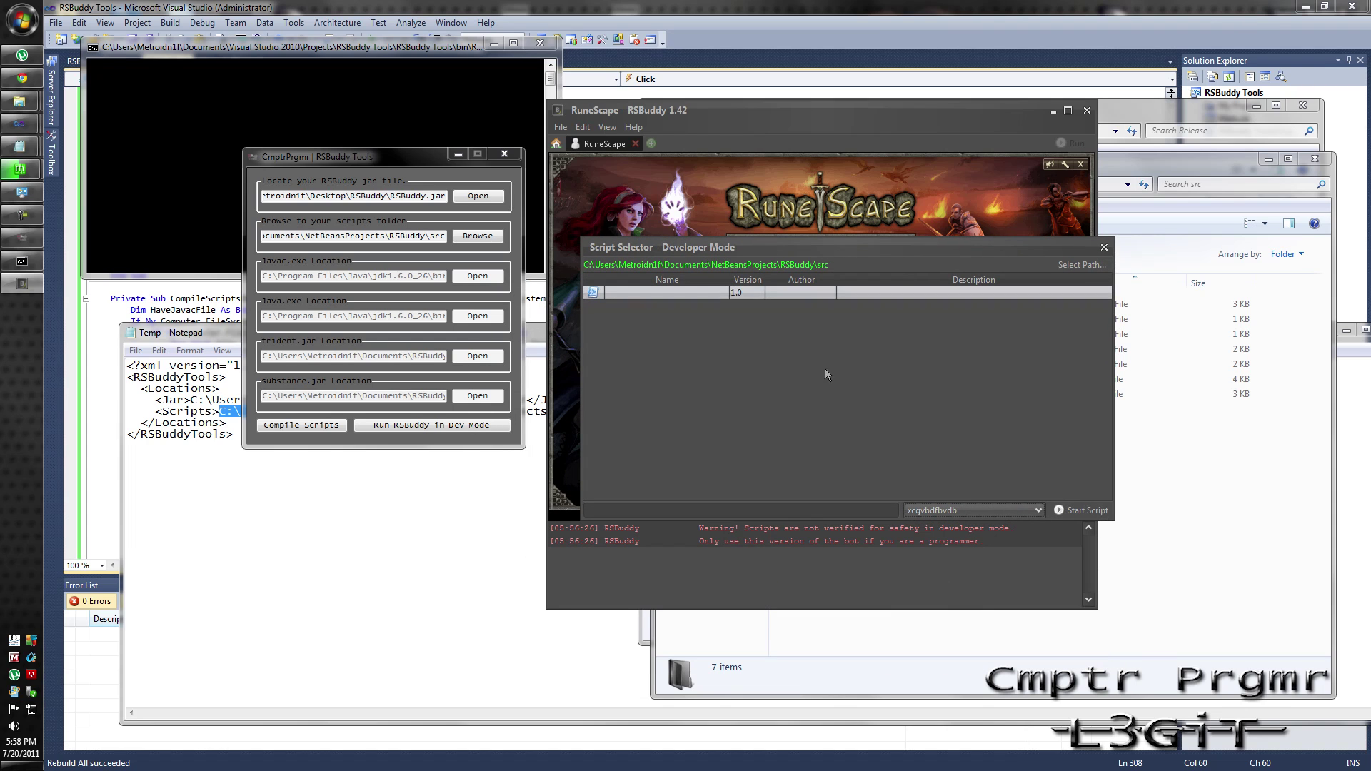
click(1082, 510)
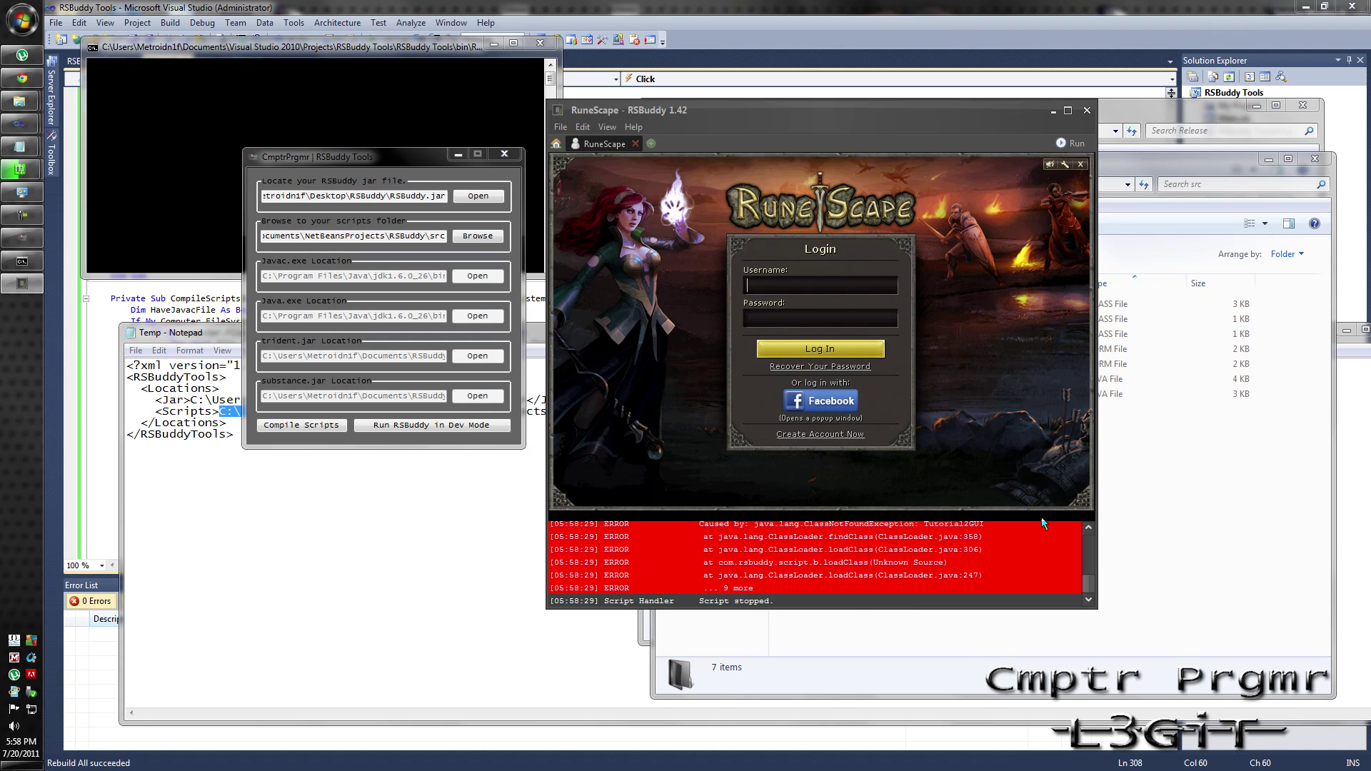
Examine the script's start and error entries in the RSBuddy log.
click(1089, 529)
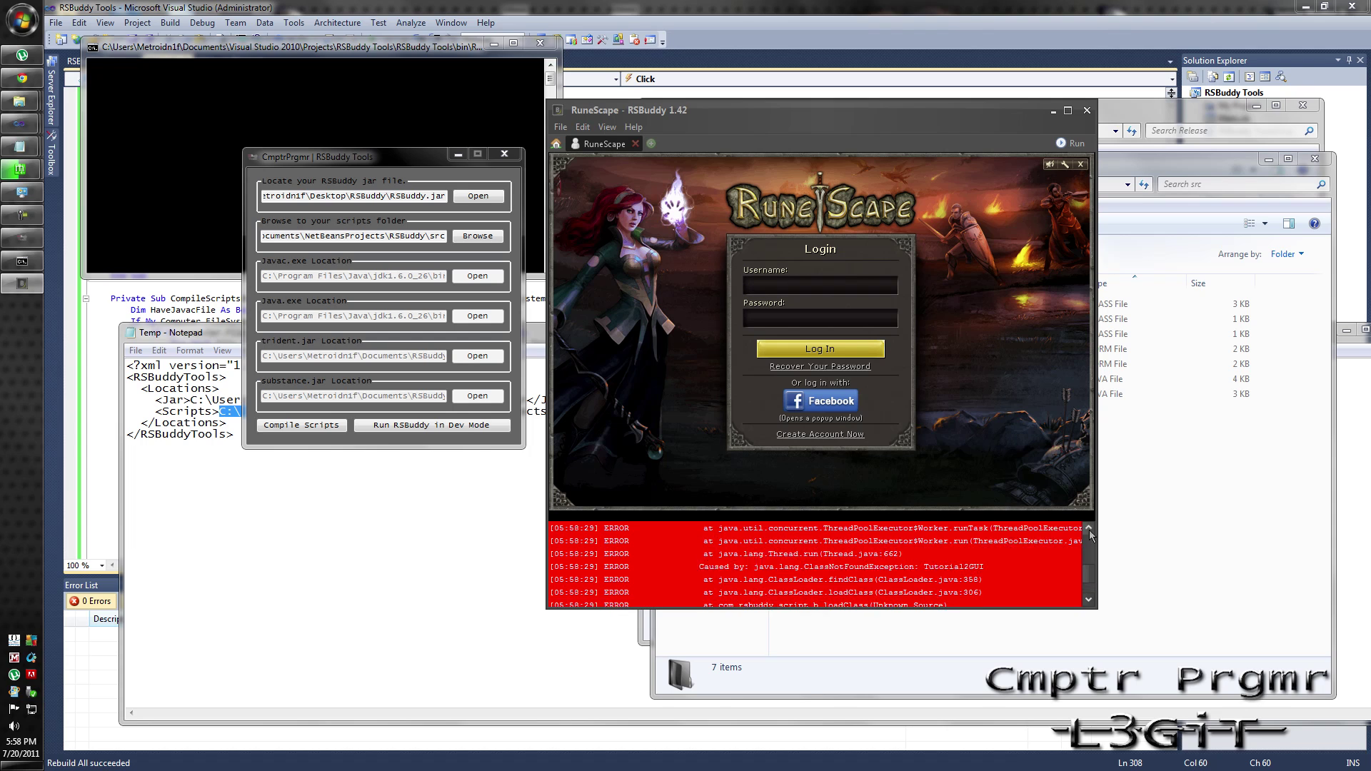
click(1089, 532)
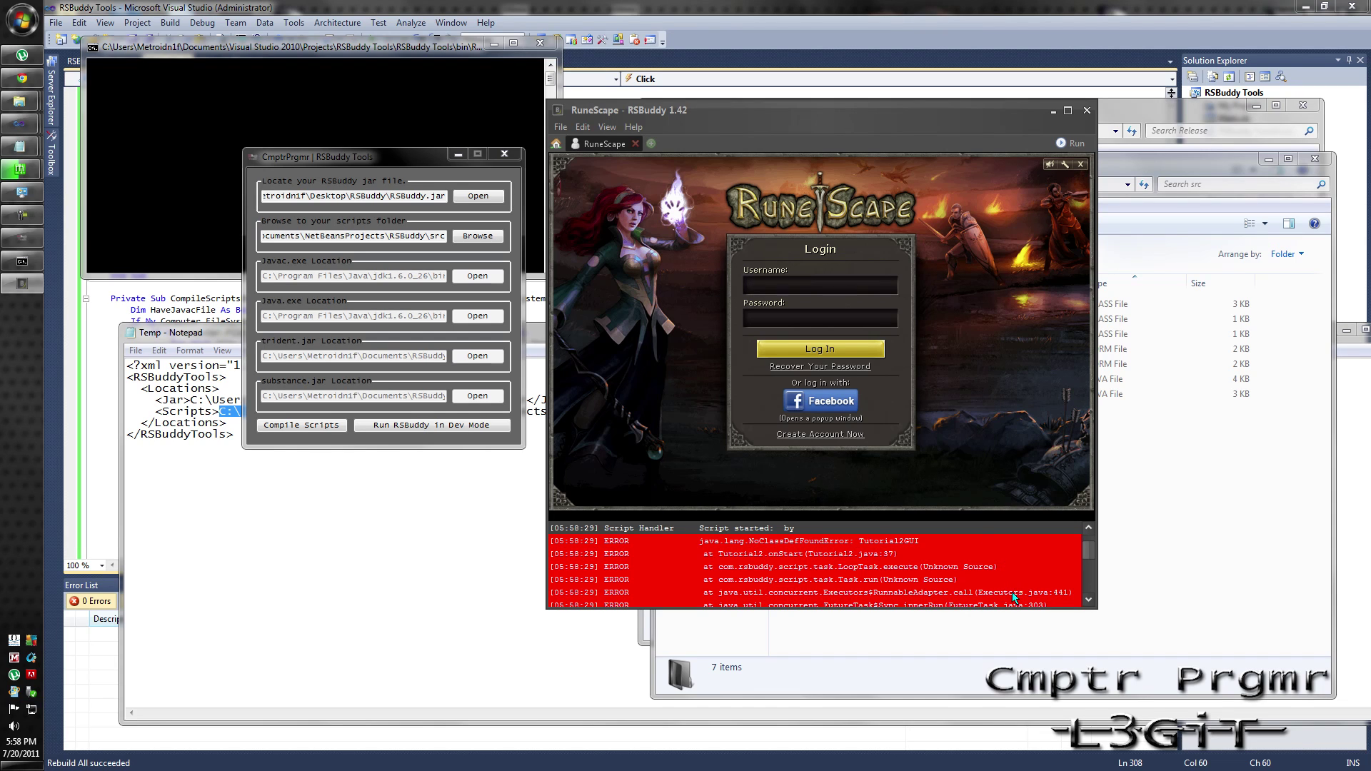
click(1089, 600)
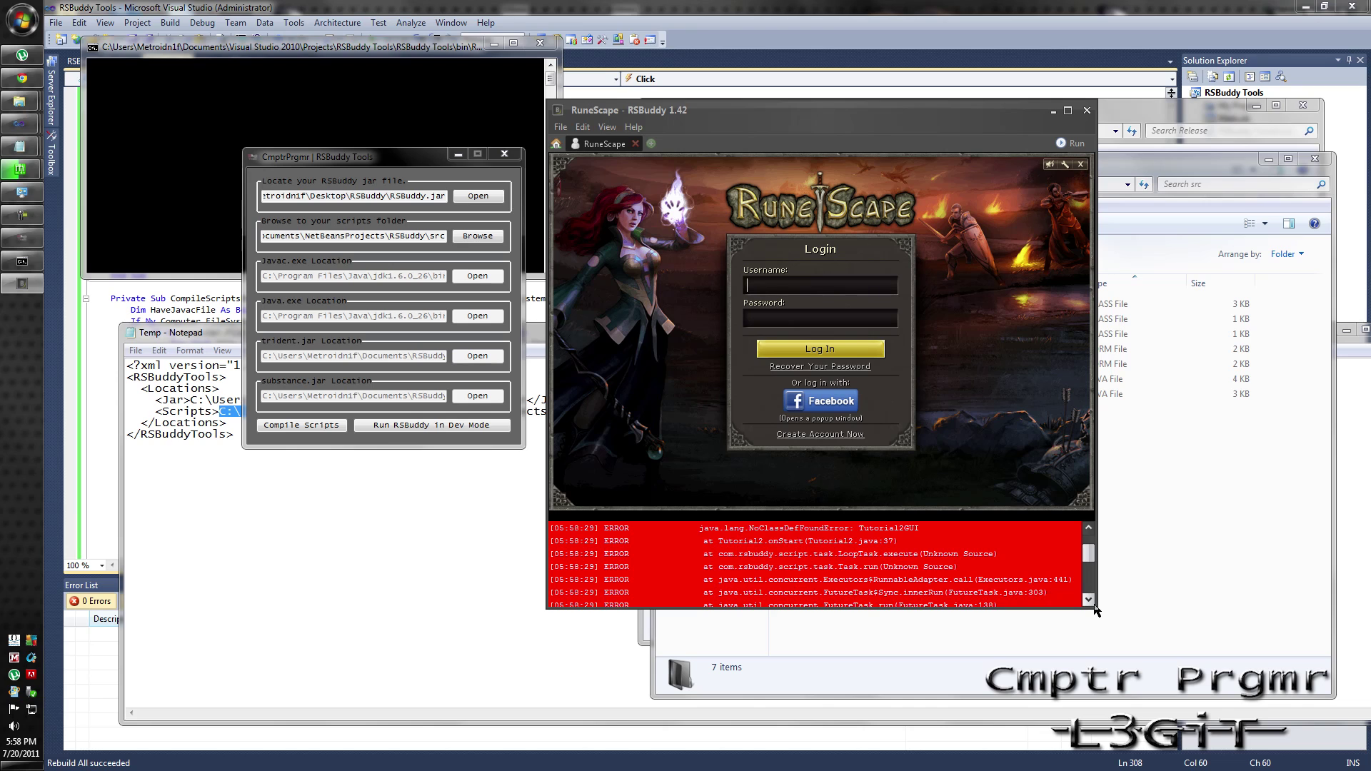
click(1090, 601)
click(1090, 601)
click(1091, 602)
click(1090, 603)
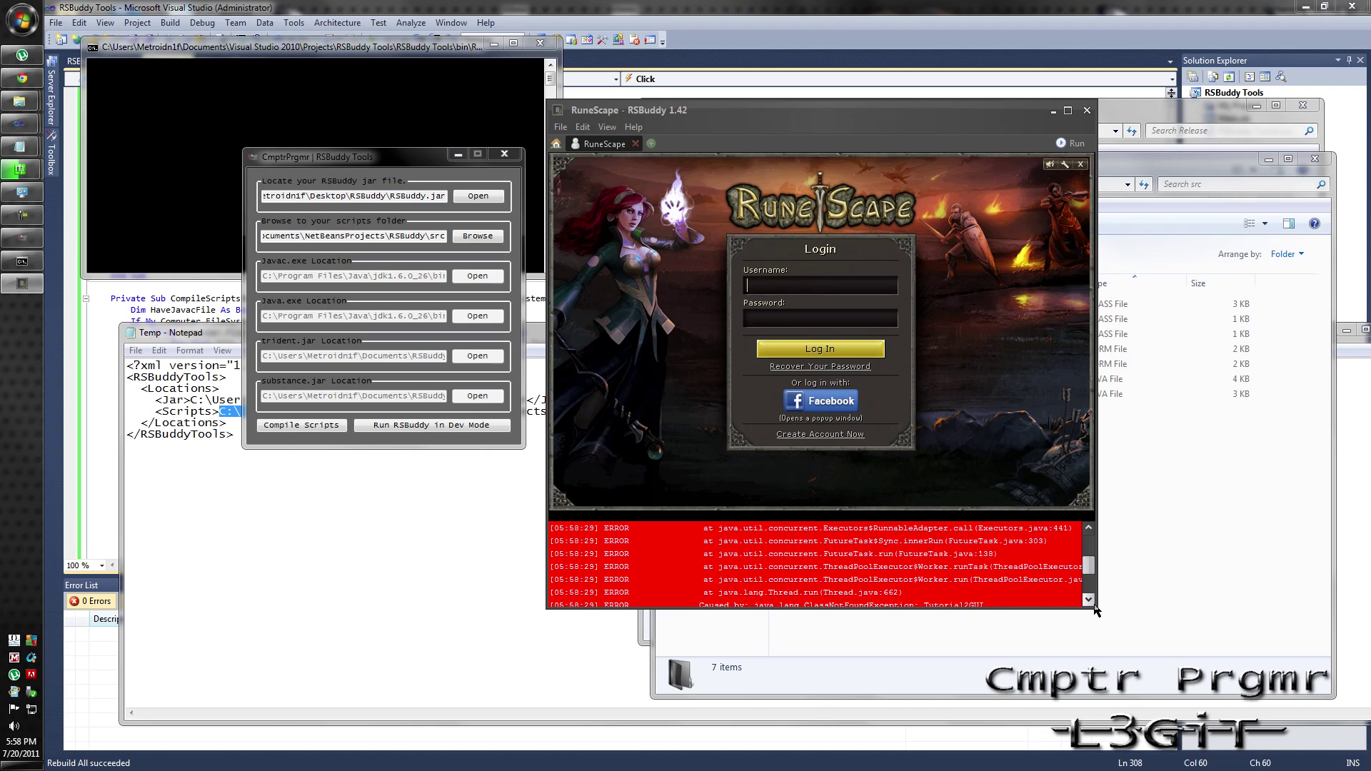
click(1091, 602)
click(1090, 602)
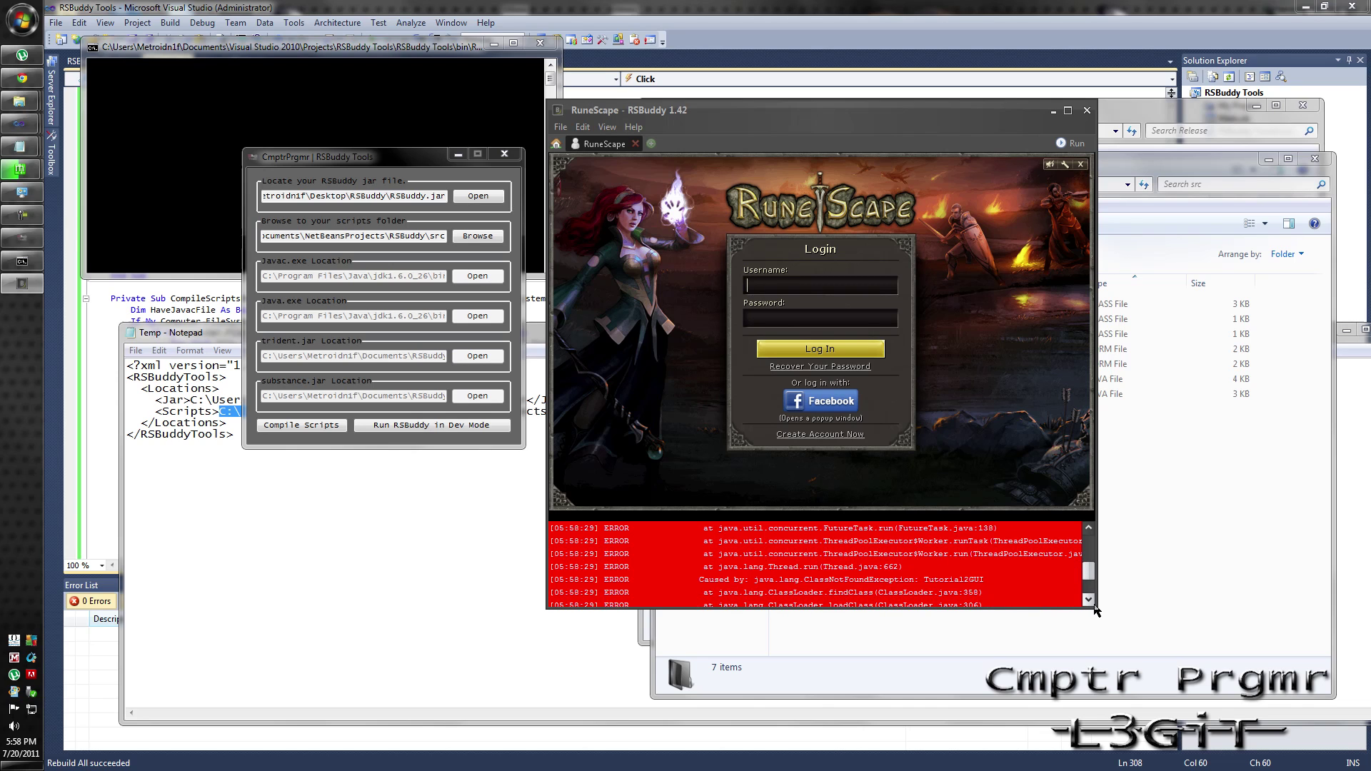
click(1090, 602)
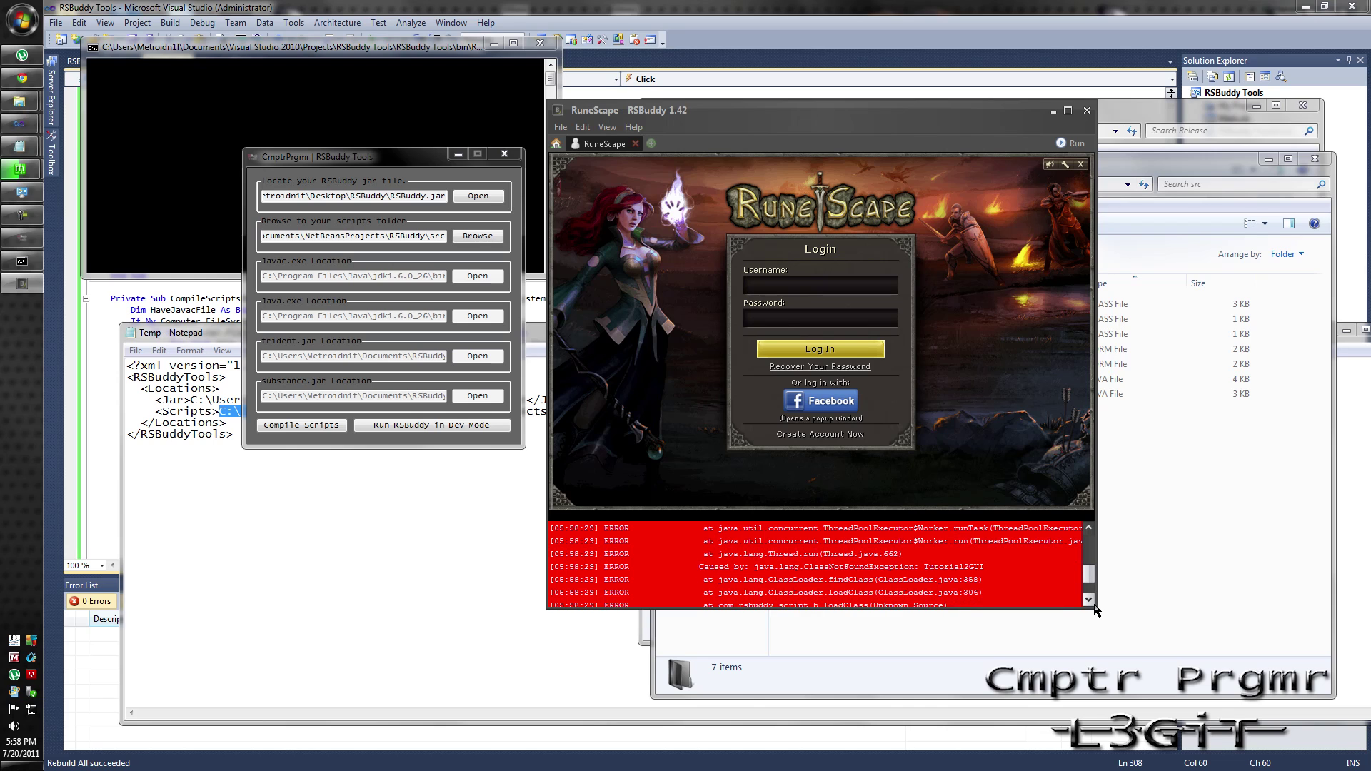
Read the rest of the RSBuddy error log through its last entry, and return to the script start entries.
click(1091, 602)
click(1090, 602)
click(1091, 602)
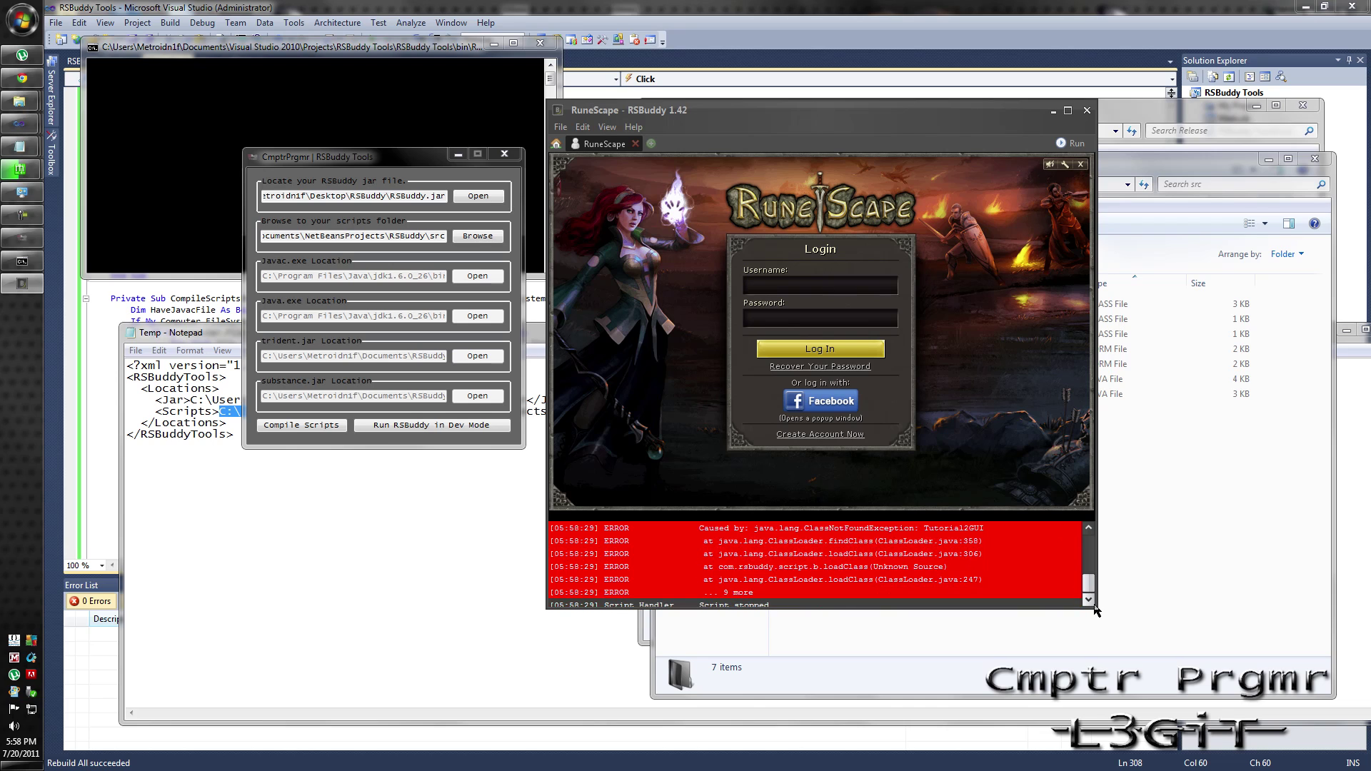
click(1091, 602)
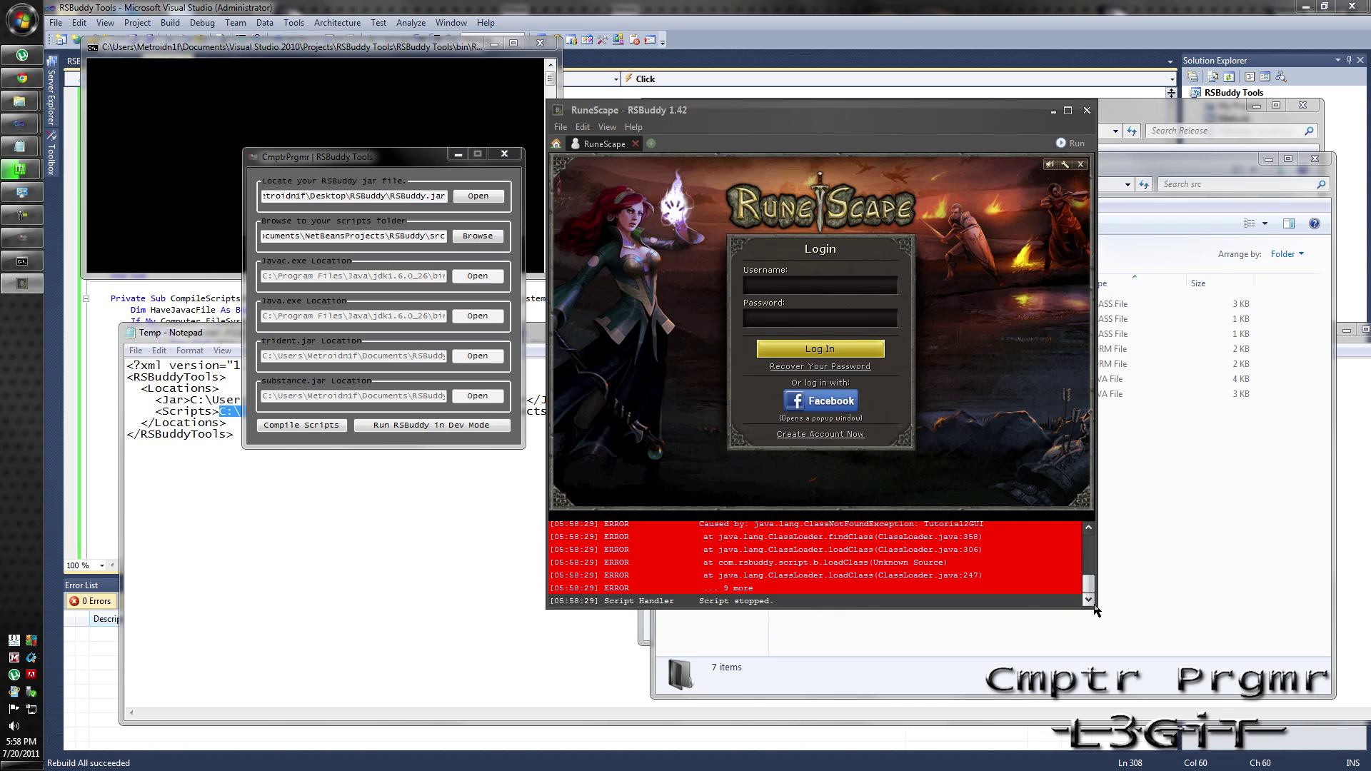
click(740, 590)
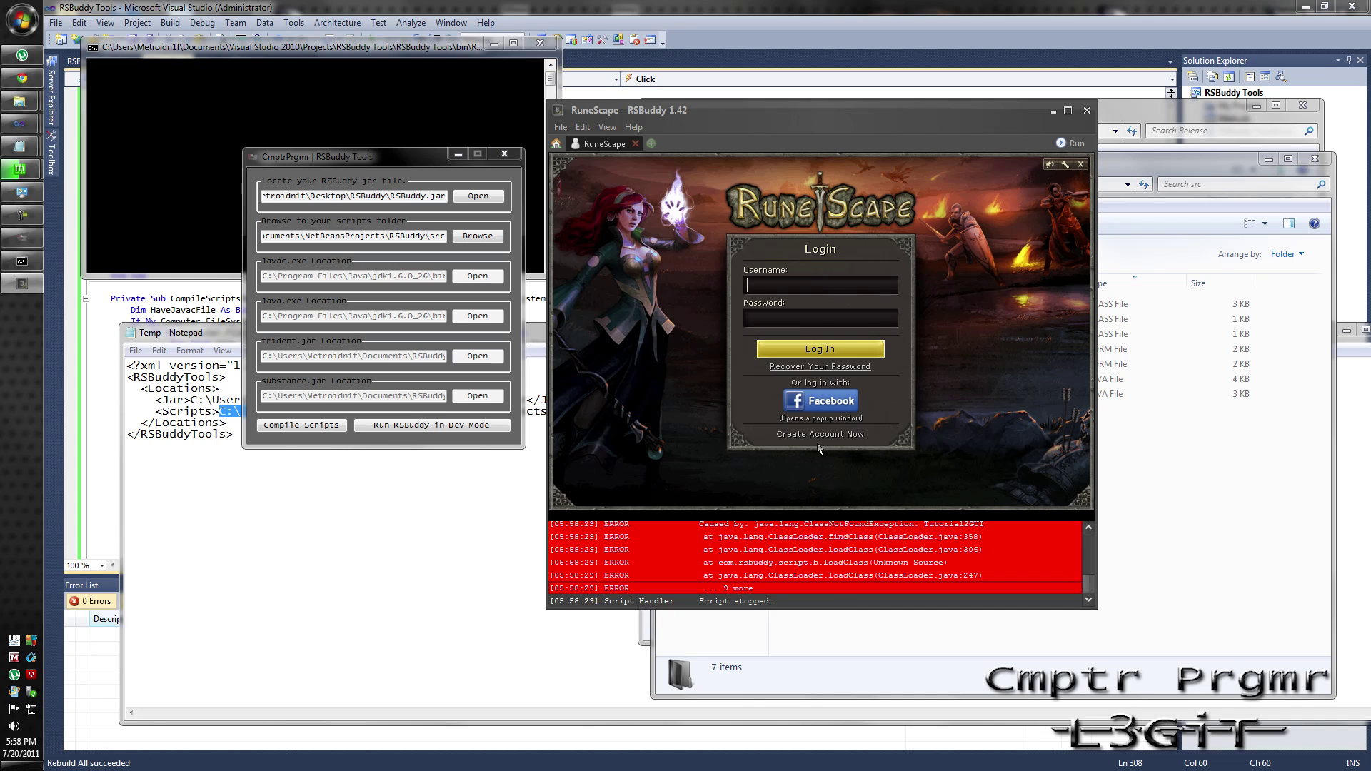
scroll(1015, 558, up, 5)
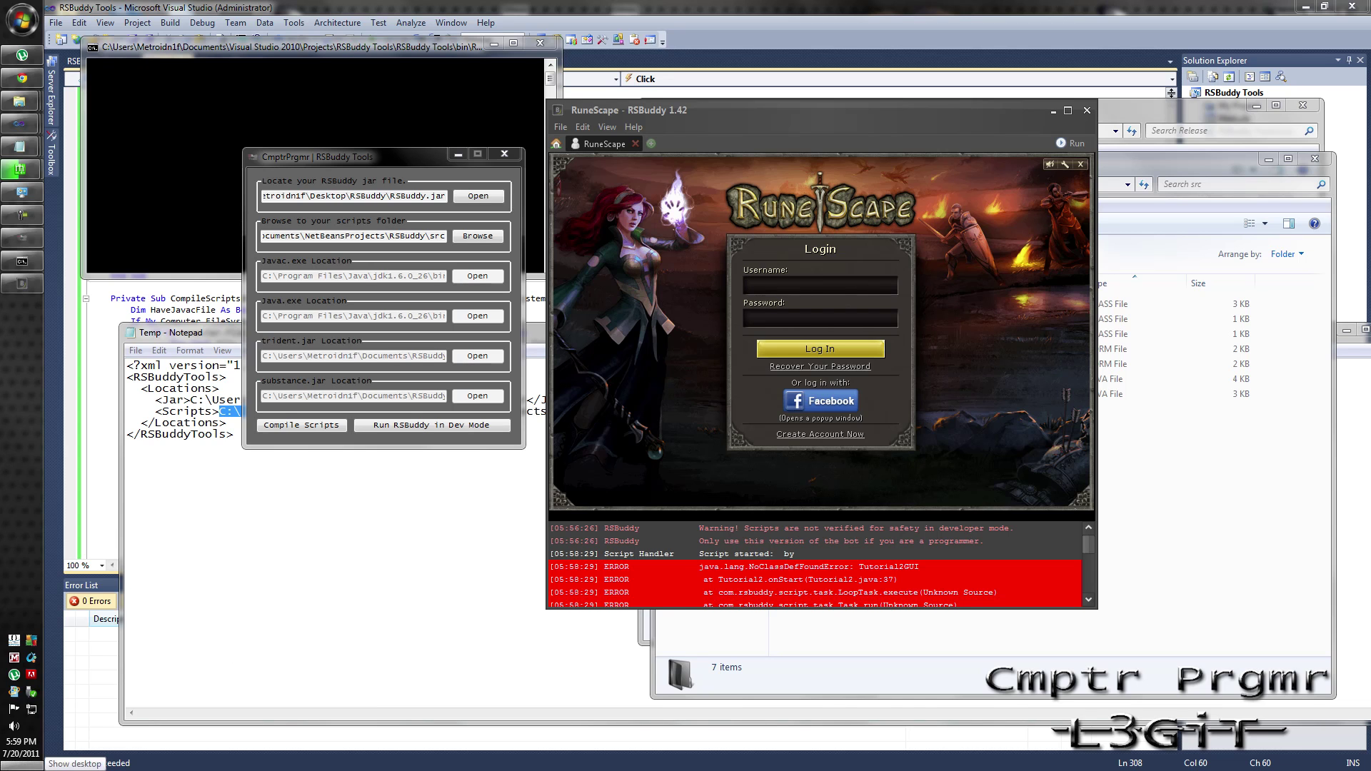
Open NetBeans from the desktop and examine the org.jdesktop.layout.GroupLayout references in the initComponents method of Tutorial2.java.
click(21, 765)
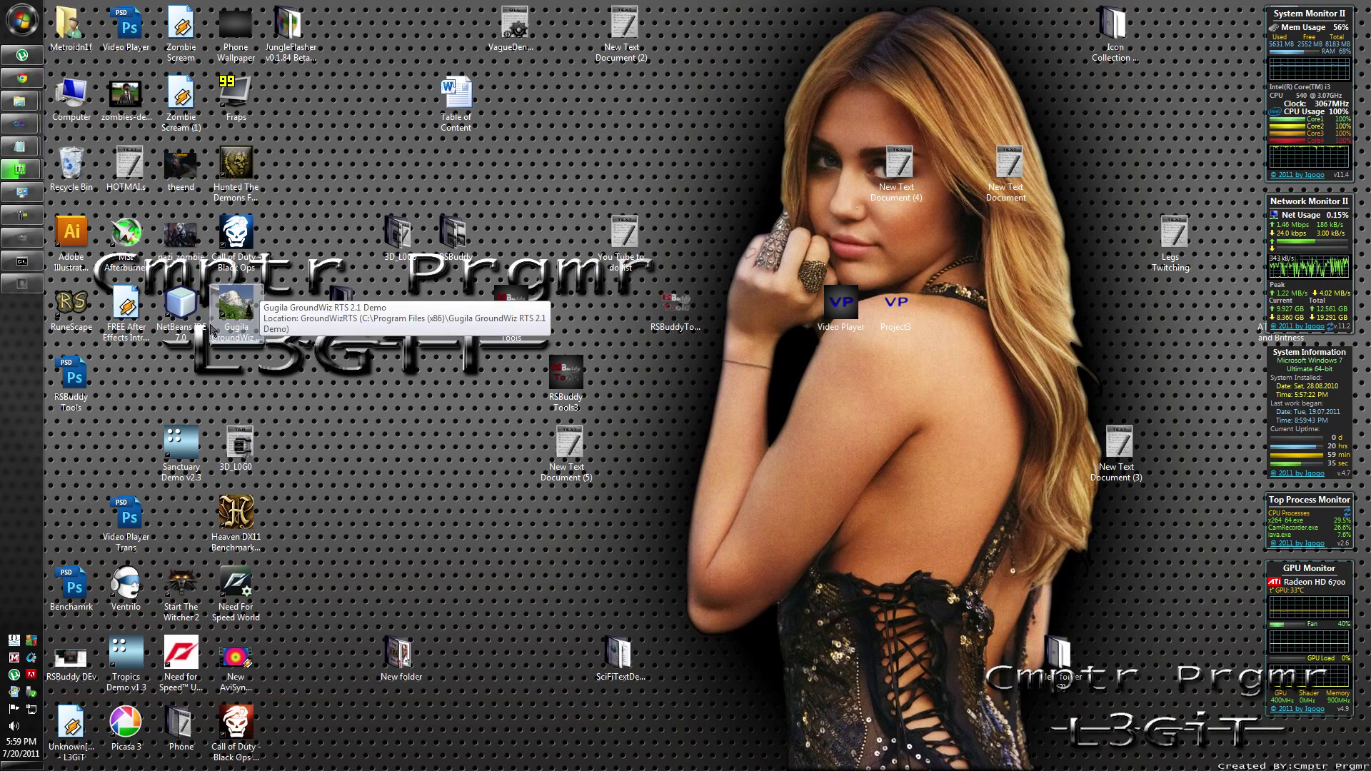
double_click(181, 305)
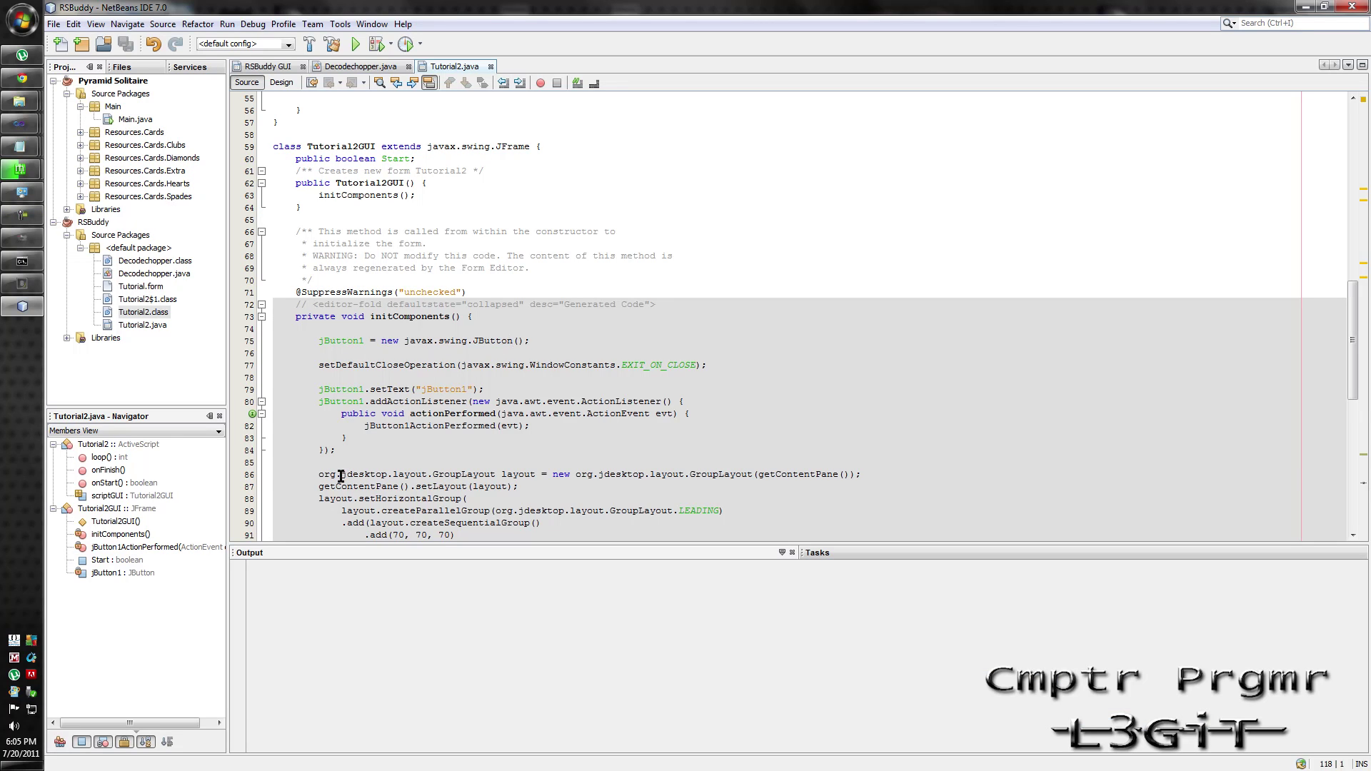
drag(342, 474, 386, 475)
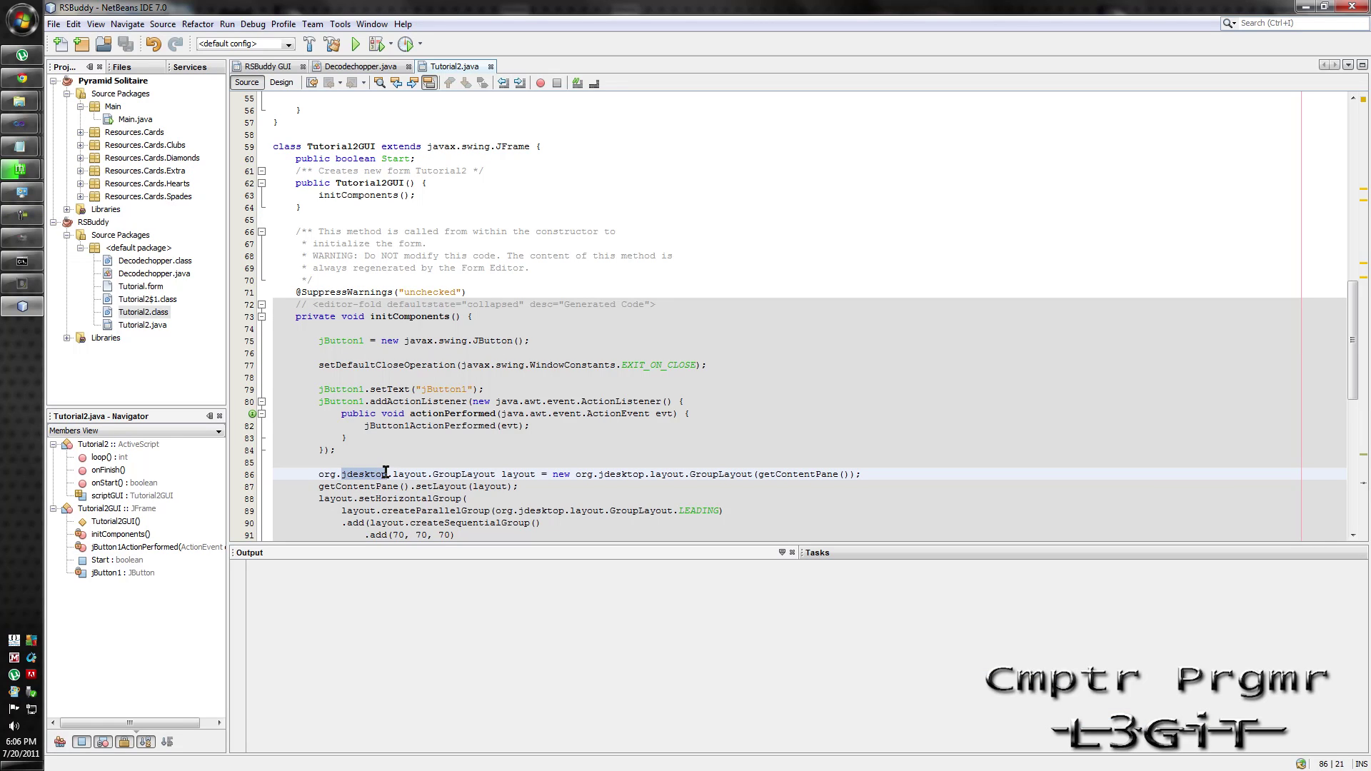
click(385, 475)
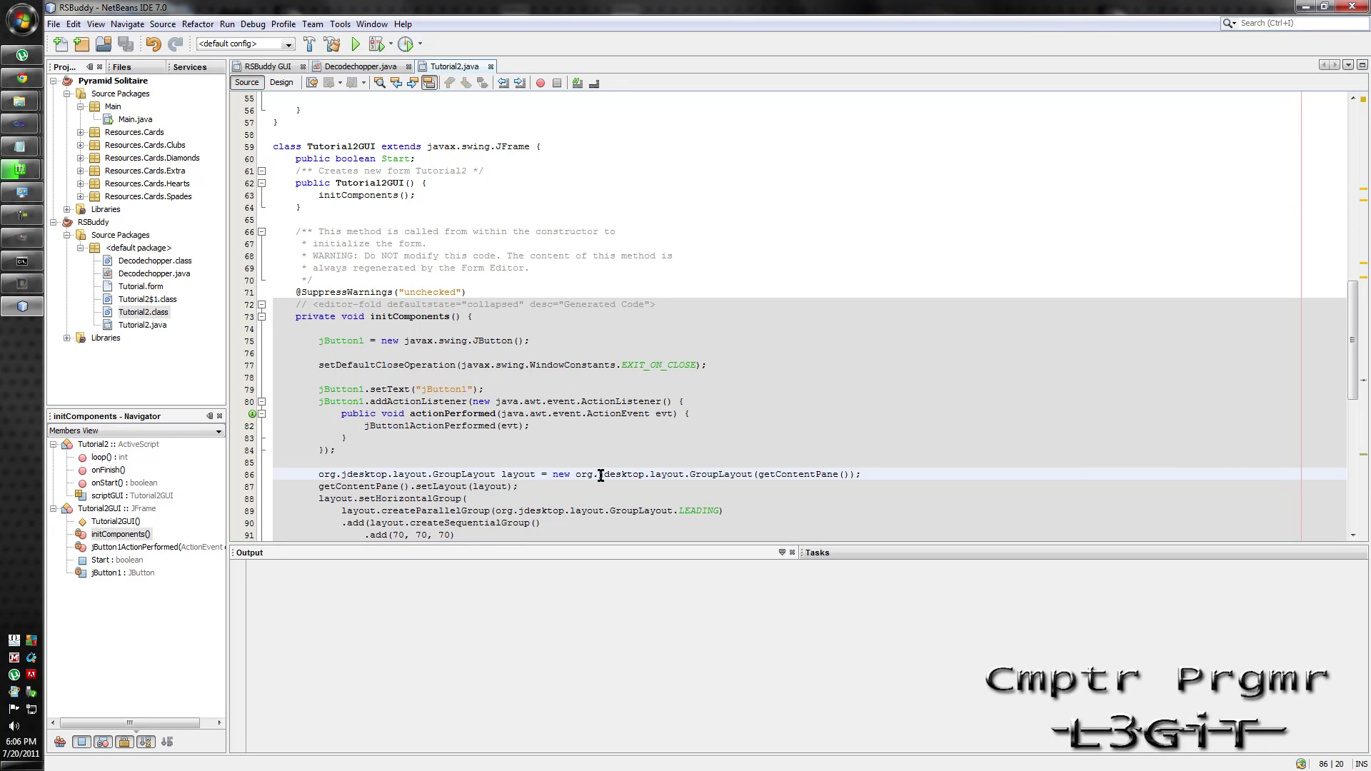
drag(600, 474, 638, 474)
scroll(513, 374, down, 1)
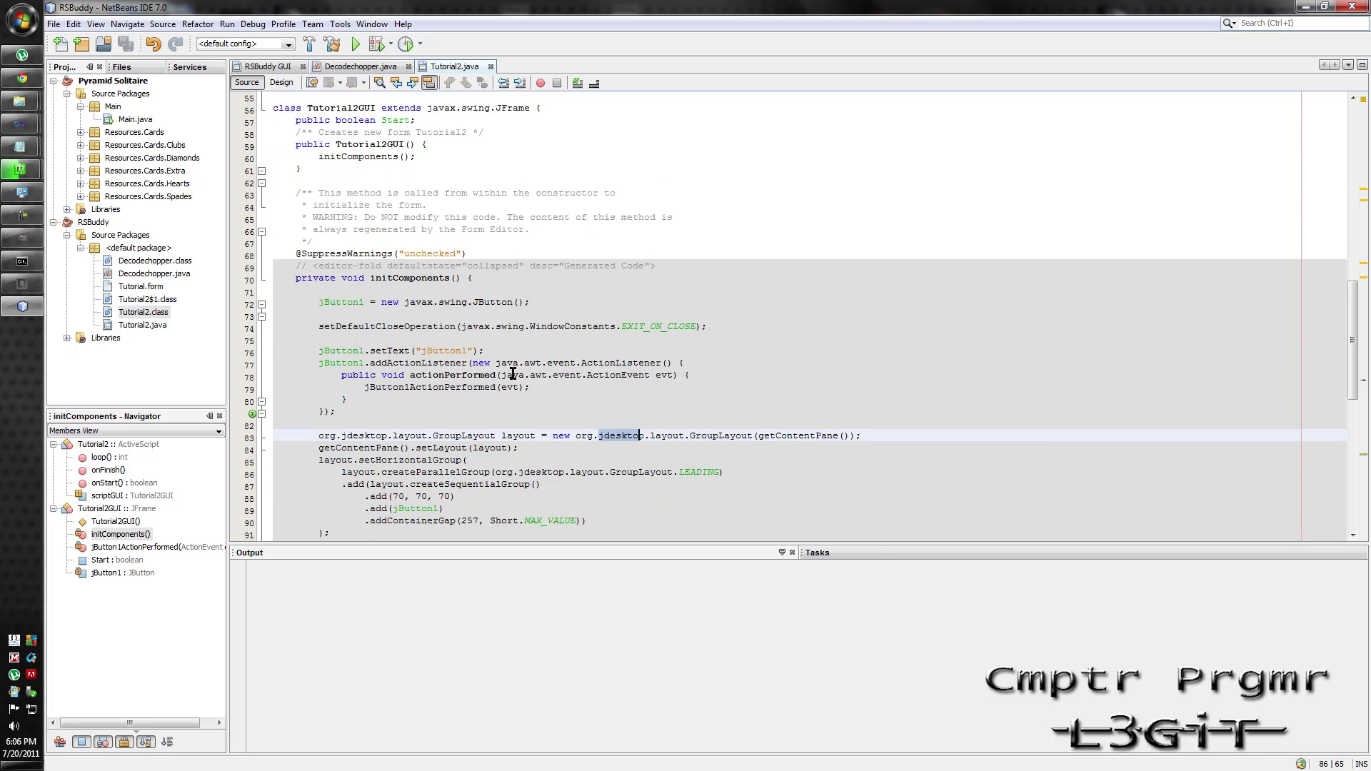
scroll(513, 372, down, 7)
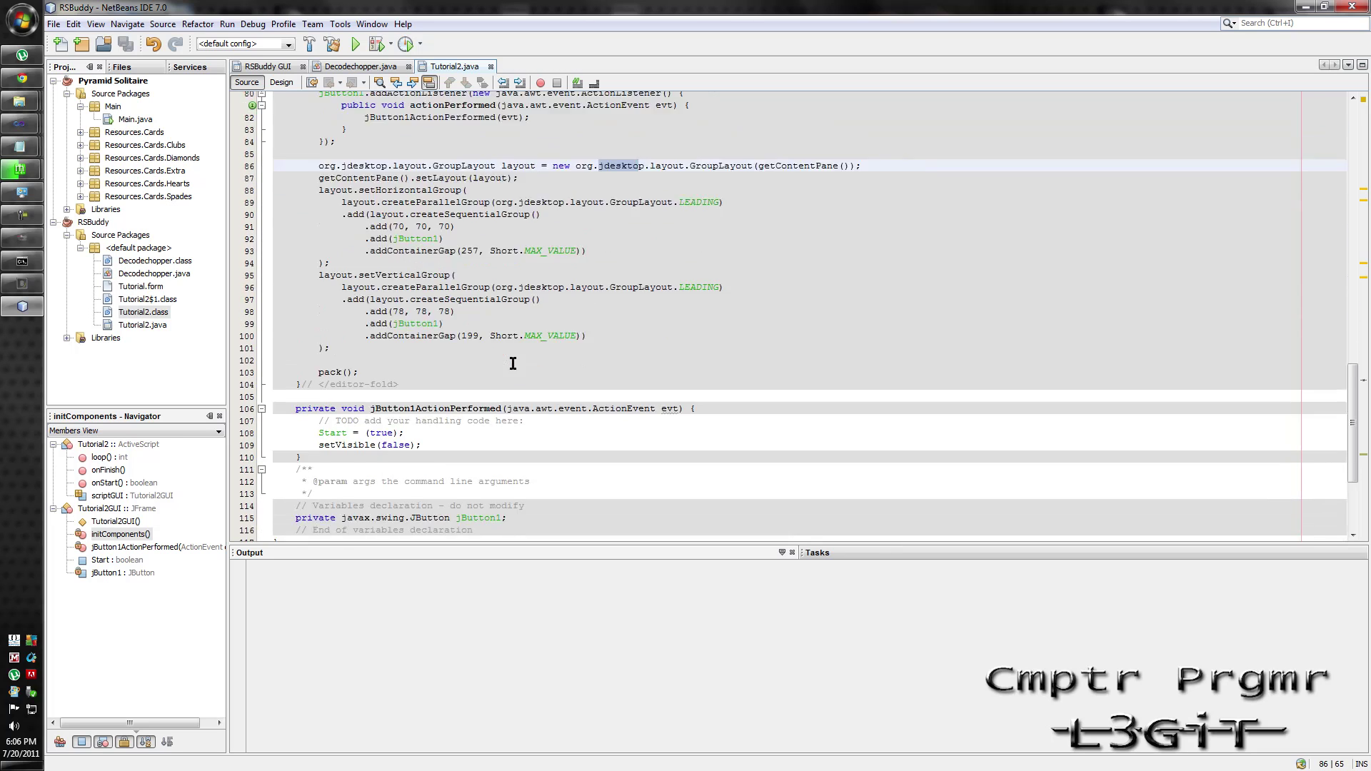
scroll(512, 363, up, 5)
click(604, 358)
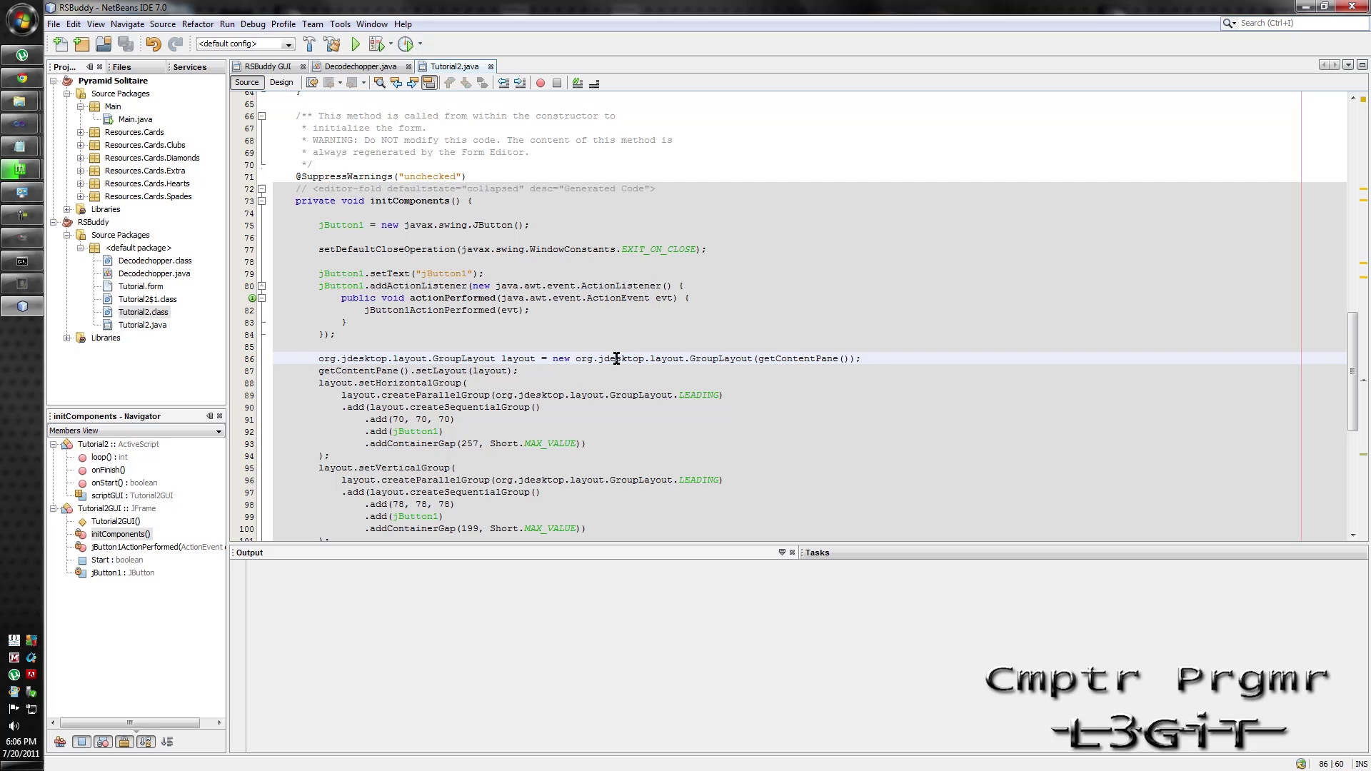
Bring the RSBuddy Tools window in front of NetBeans and reposition it over the code editor.
click(23, 238)
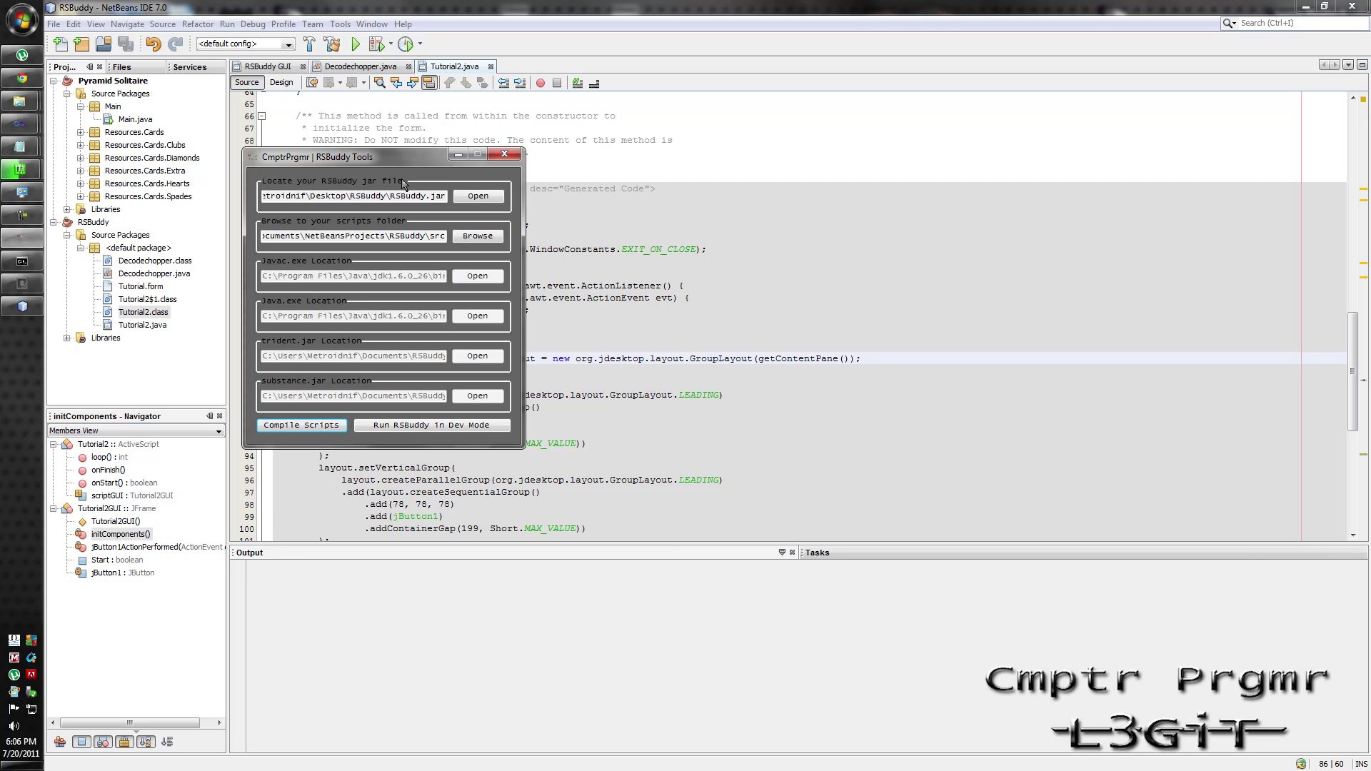
drag(409, 158, 506, 164)
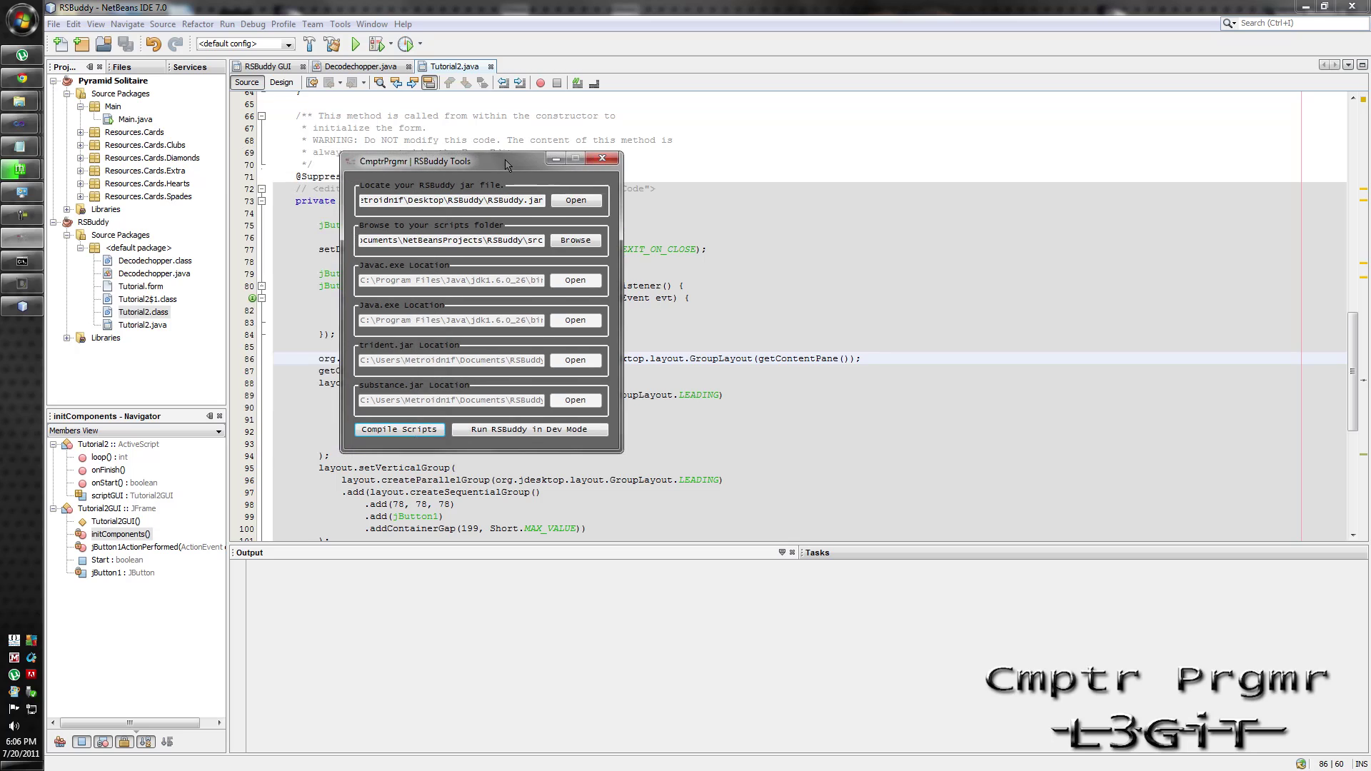